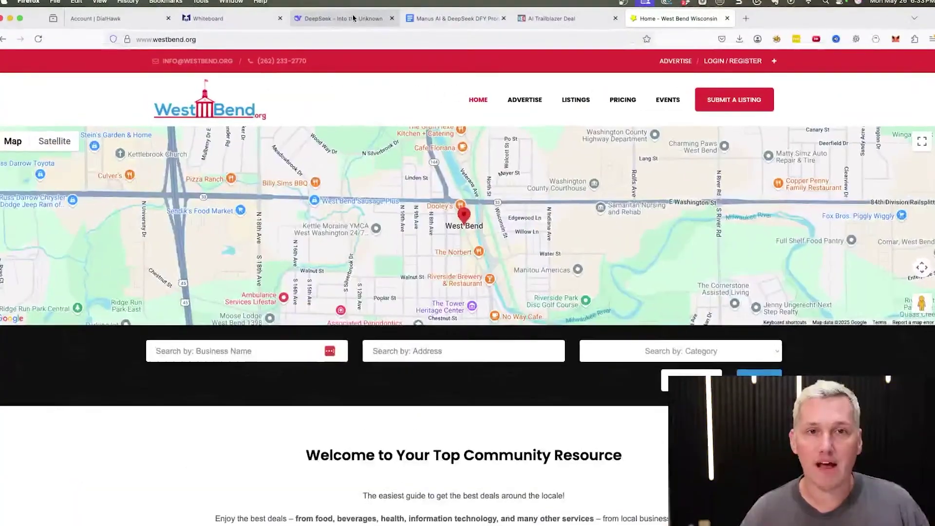
# Read through STEP 1 (Tools) and STEP 2 (Find Businesses) in the prompts document.
pyautogui.click(411, 19)
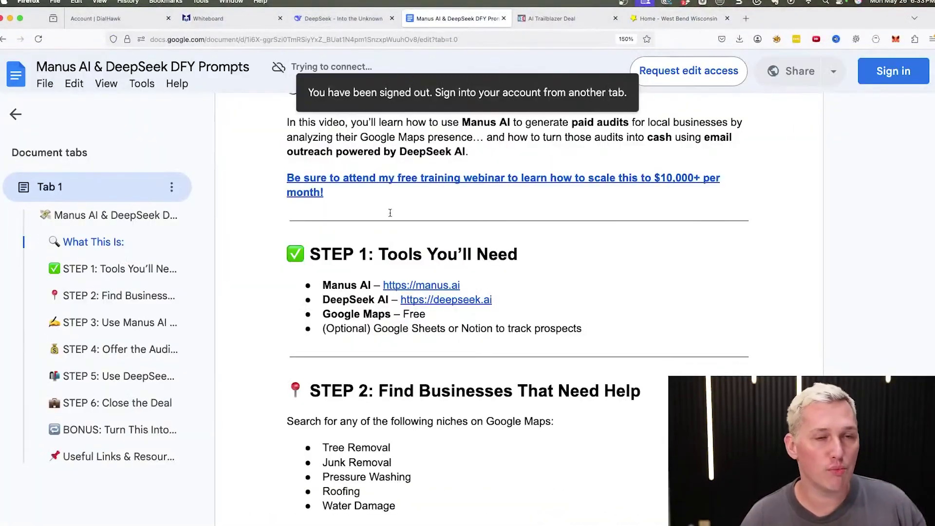
pyautogui.scroll(4, 537, 289)
pyautogui.scroll(-5, 555, 291)
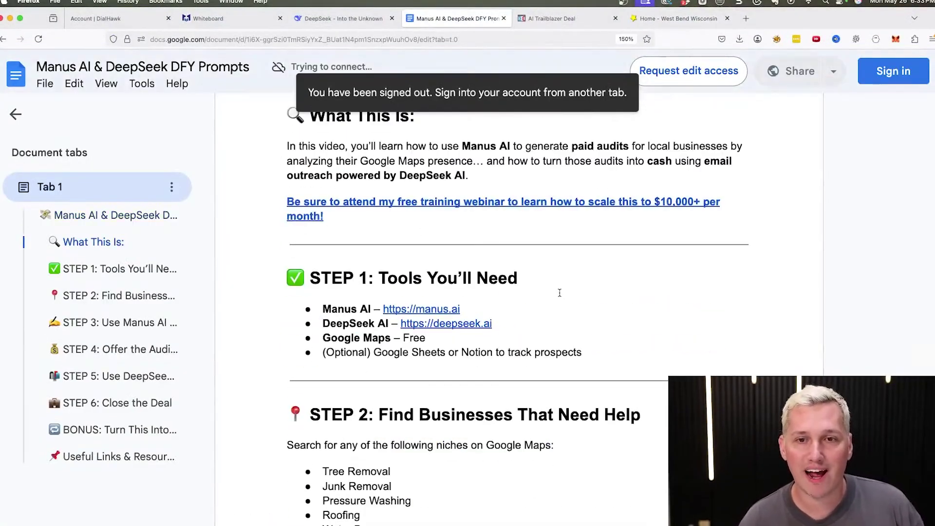
pyautogui.scroll(-2, 552, 292)
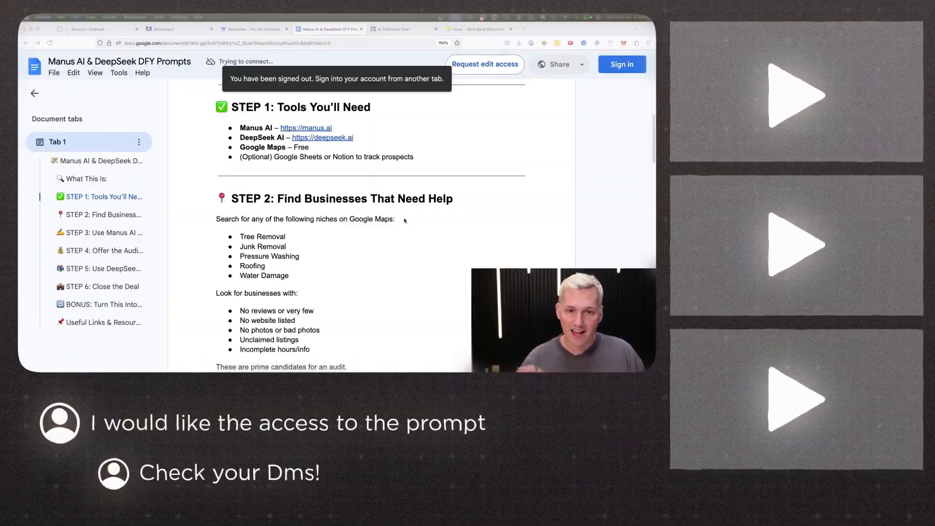
pyautogui.scroll(-3, 405, 221)
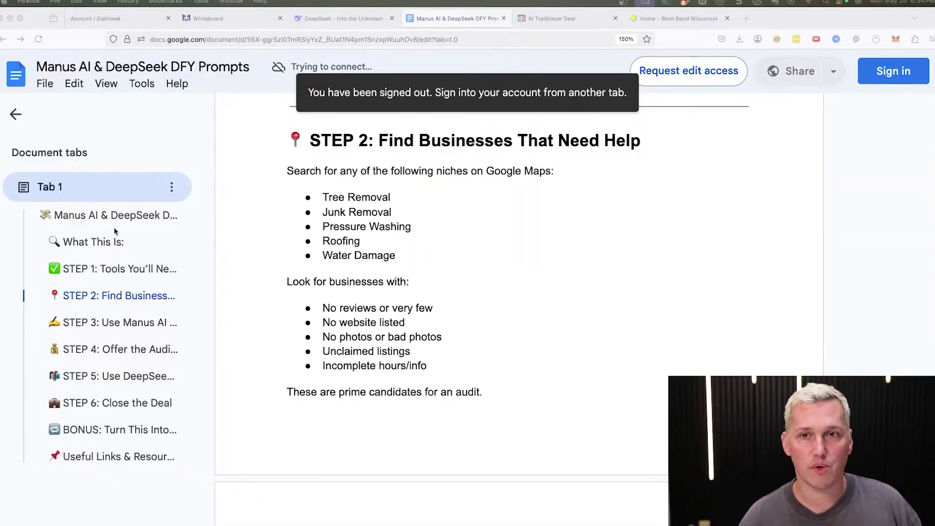
pyautogui.scroll(5, 562, 274)
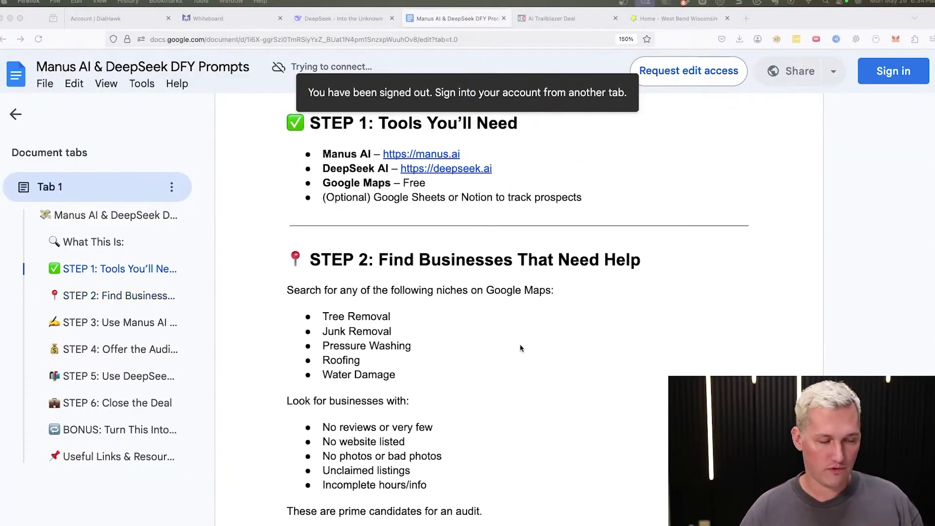
pyautogui.scroll(-2, 519, 344)
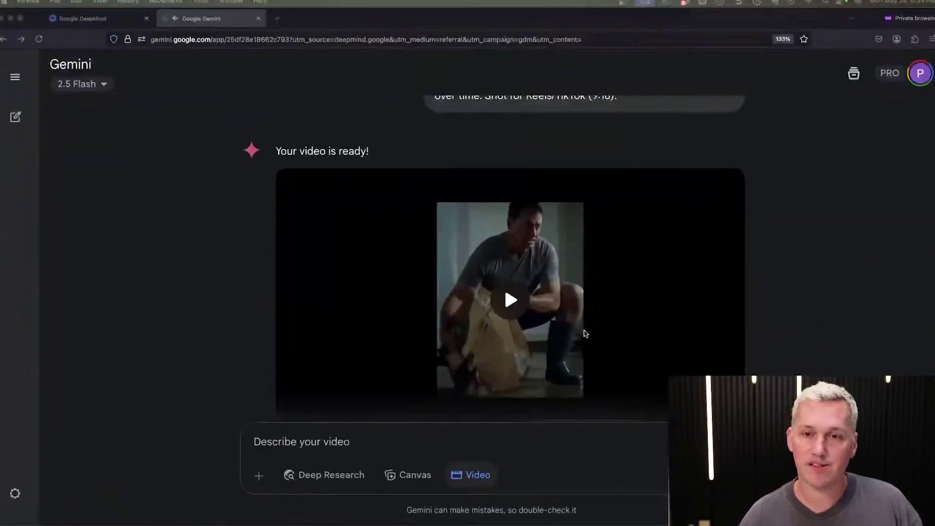
# Play the vertical water-damage video that Gemini generated.
pyautogui.scroll(3, 535, 341)
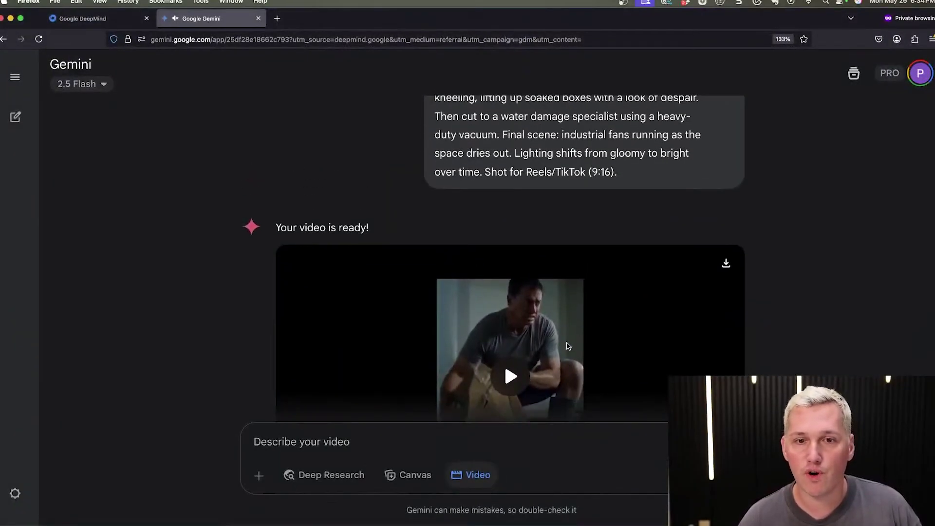
pyautogui.scroll(-3, 520, 344)
pyautogui.scroll(-2, 520, 344)
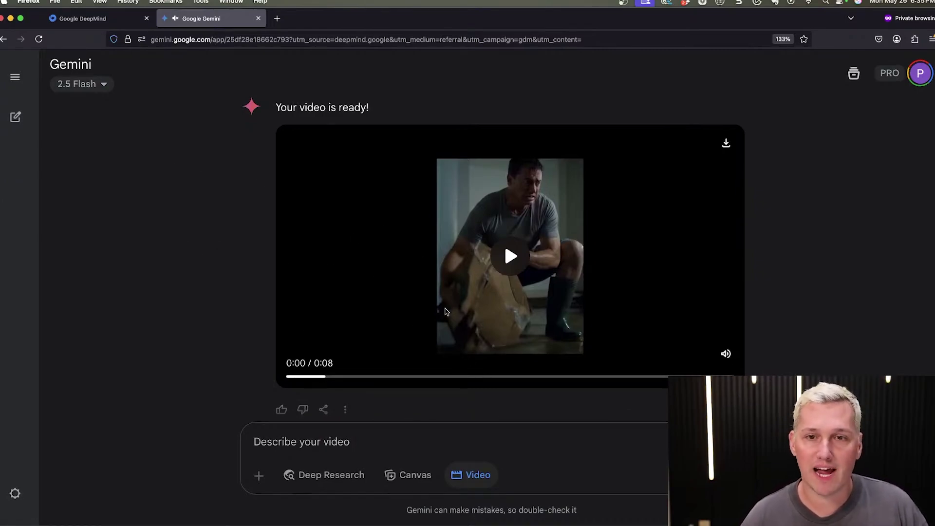
pyautogui.click(506, 248)
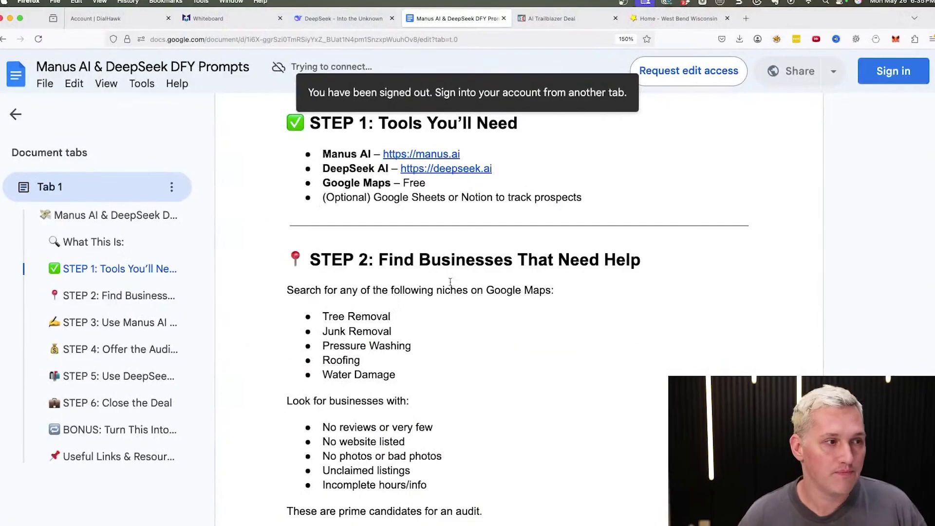
# Paste the Step 3 Manus AI audit prompt into DeepSeek, then select all of it for replacement.
pyautogui.scroll(-10, 419, 292)
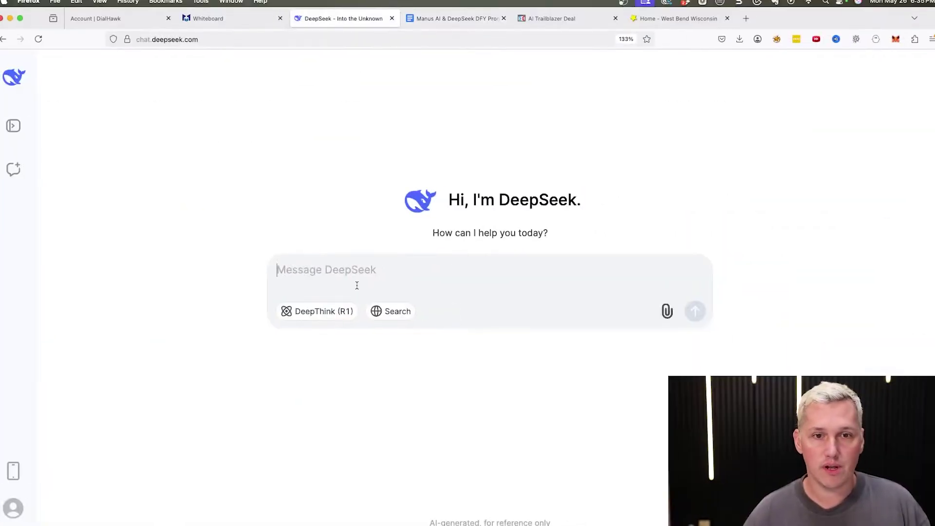
pyautogui.write('Act as a local marketing consultant. Audit the Google Business Profile for [business name]. Provide a detailed breakdown of improvements needed in categories like reviews, photos, website, hours, and Google ranking. Conclude with how these changes can generate more leads and revenue.')
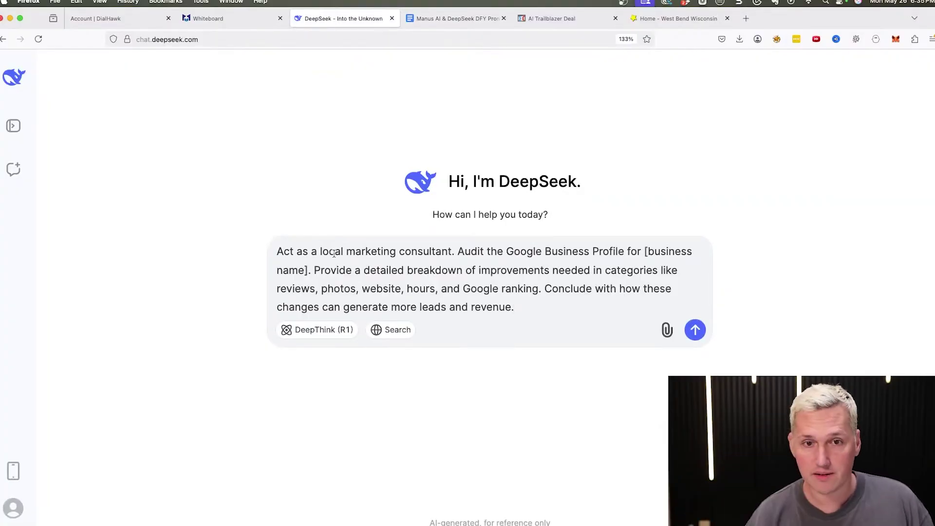
pyautogui.click(438, 19)
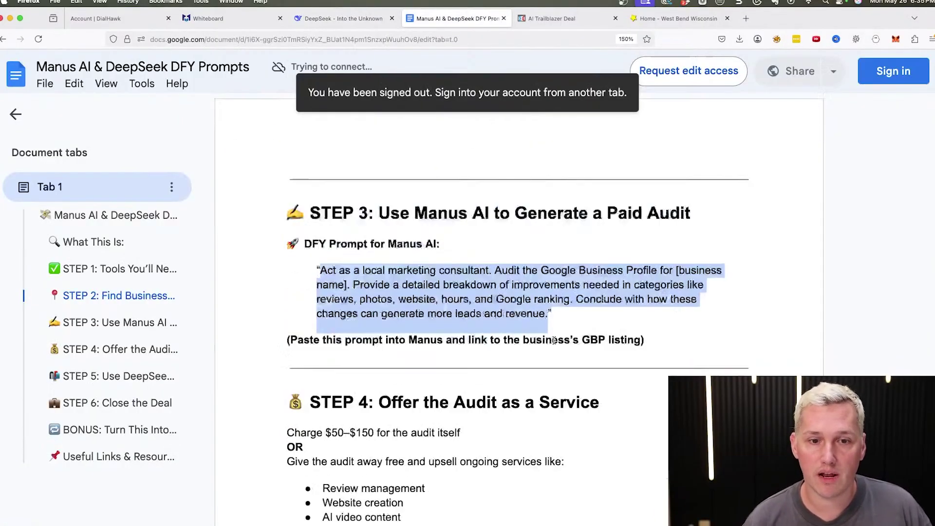
pyautogui.scroll(-5, 374, 276)
pyautogui.scroll(6, 438, 244)
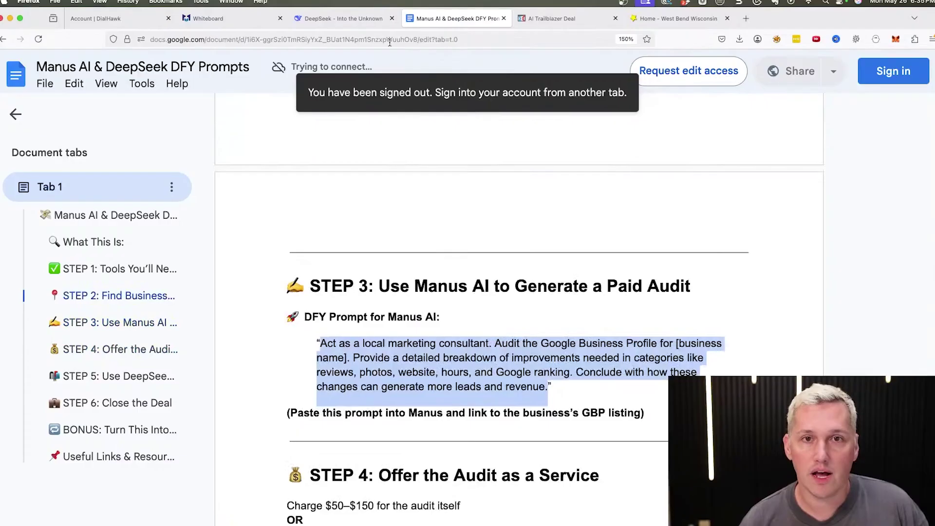
pyautogui.click(358, 18)
pyautogui.moveTo(527, 305); pyautogui.dragTo(280, 239)
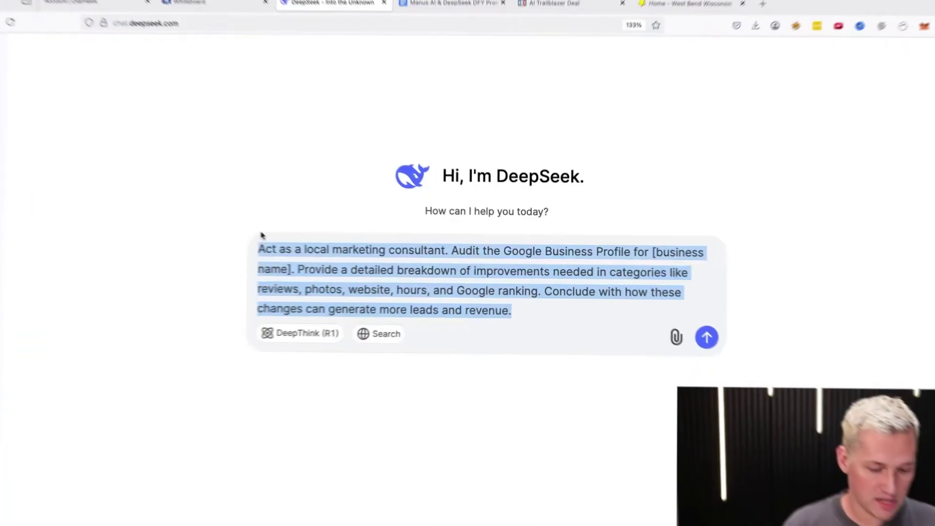
# Draft 'I want to start a business similar to homeadvisor where we sell leads to local businesses'.
pyautogui.write('I want to start a busines')
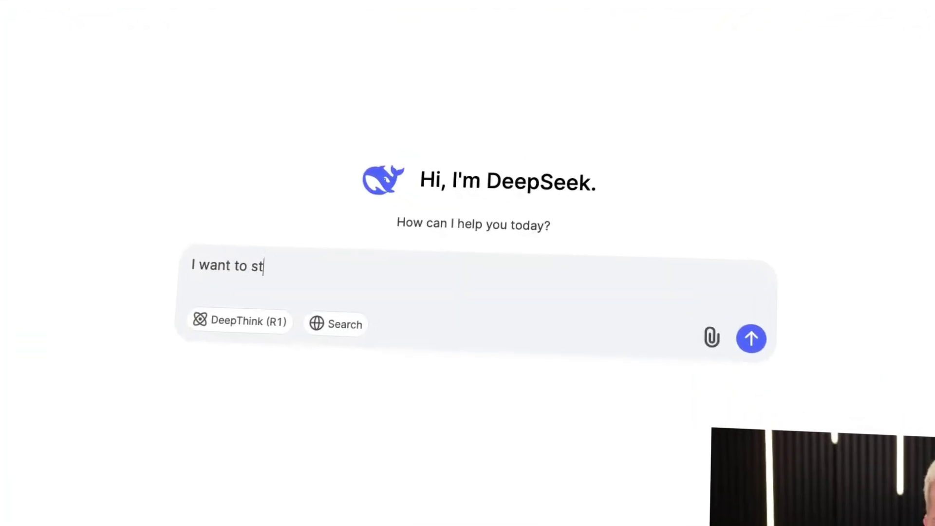
pyautogui.write('s similar to')
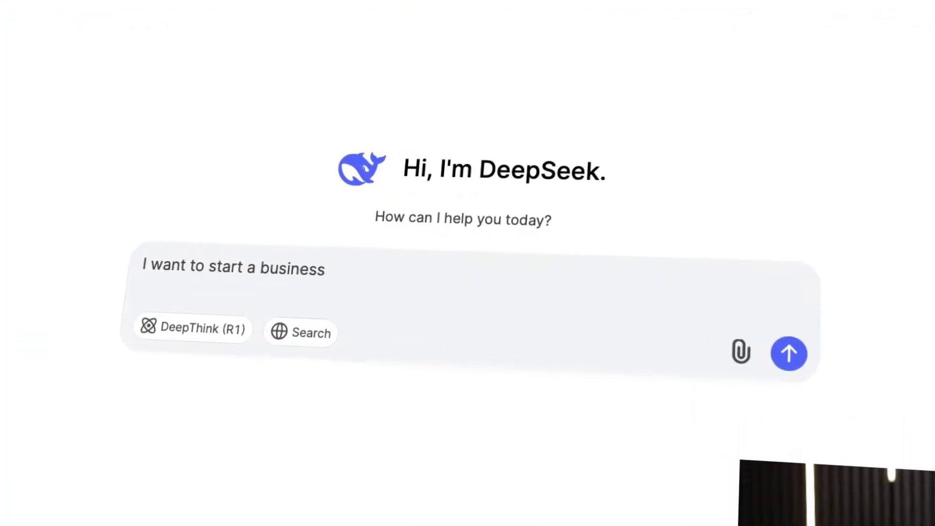
pyautogui.write(' homeadvisor wh')
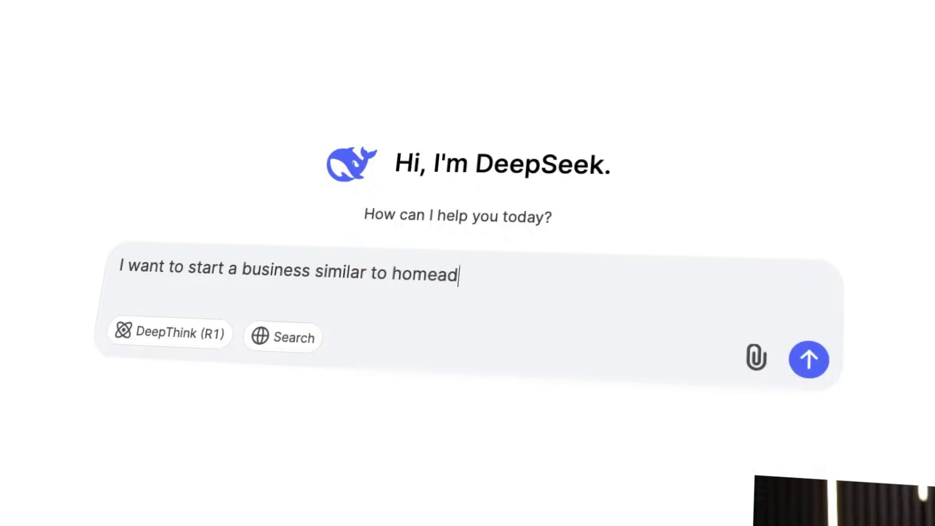
pyautogui.write('ere we sell lead')
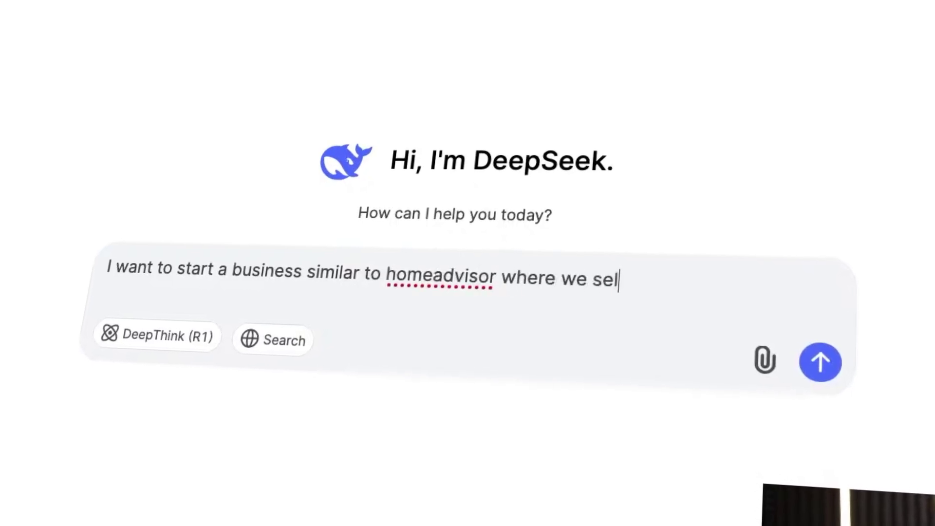
pyautogui.write('s to local bus')
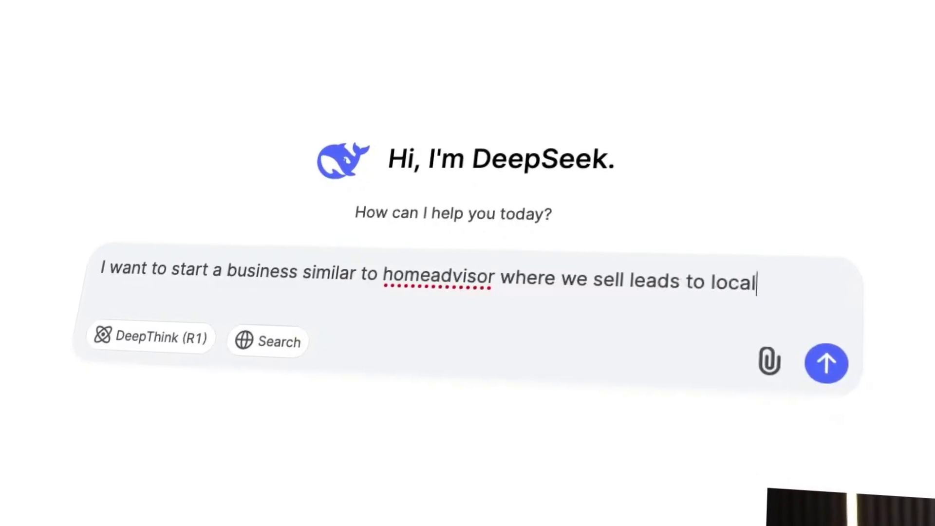
pyautogui.write('iness owners')
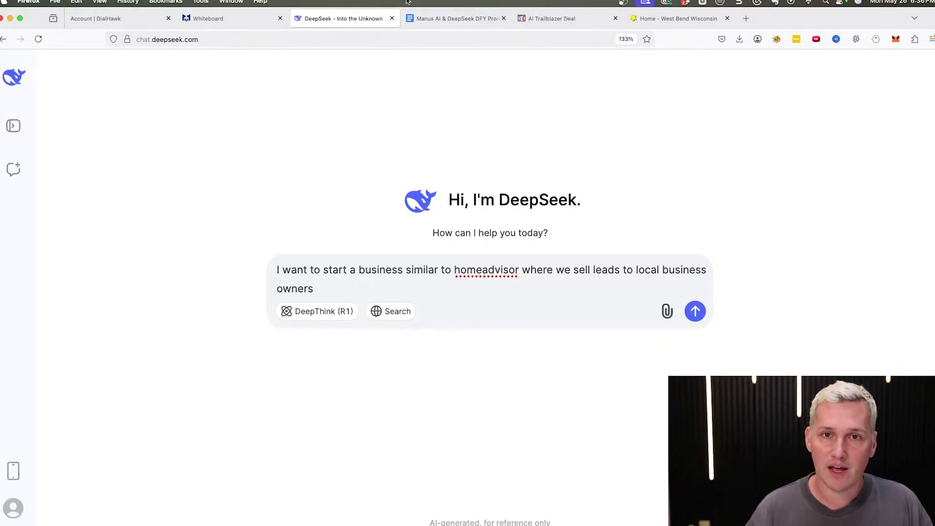
pyautogui.click(413, 18)
pyautogui.scroll(-5, 429, 305)
pyautogui.scroll(3, 439, 322)
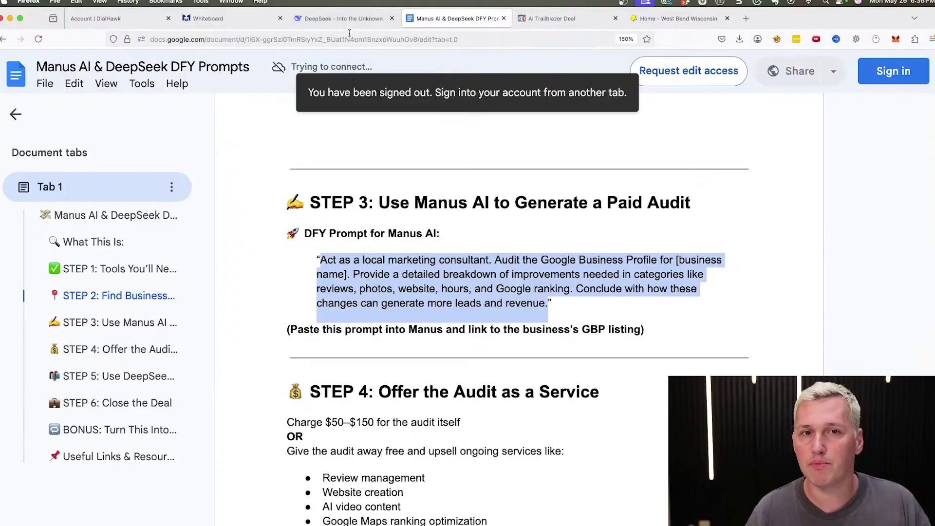
pyautogui.click(336, 18)
pyautogui.moveTo(401, 292); pyautogui.dragTo(283, 262)
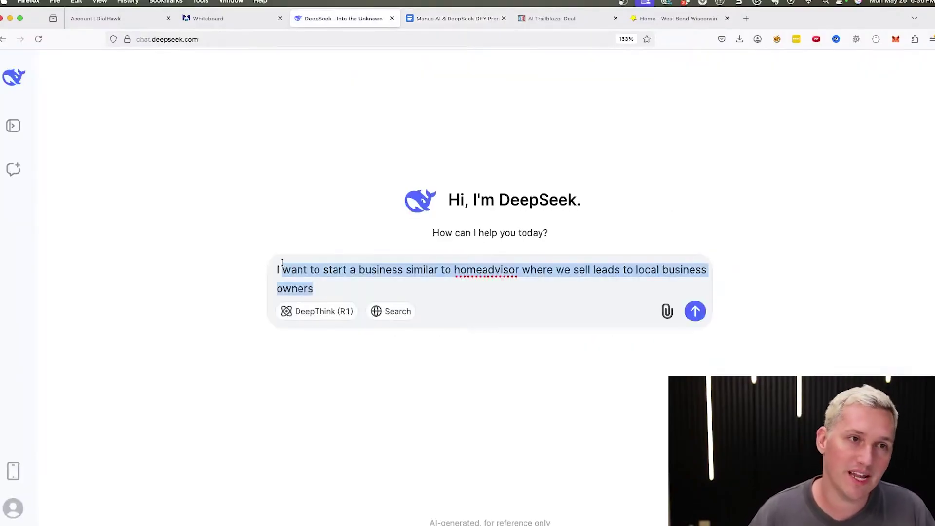
# Finish the prompt asking for the top 50 lead niches and their per-lead pricing, and send it.
pyautogui.moveTo(458, 19); pyautogui.dragTo(682, 19)
pyautogui.scroll(-10, 501, 308)
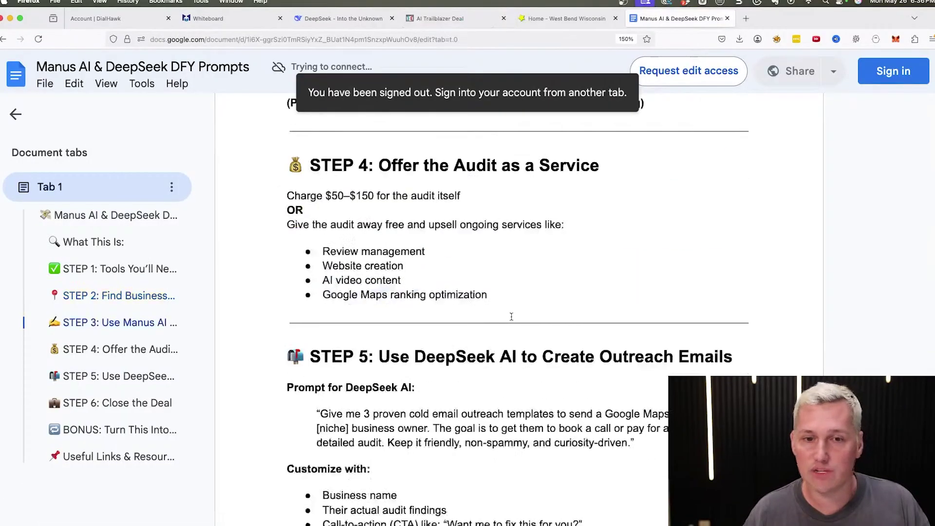
pyautogui.scroll(5, 501, 309)
pyautogui.scroll(5, 500, 309)
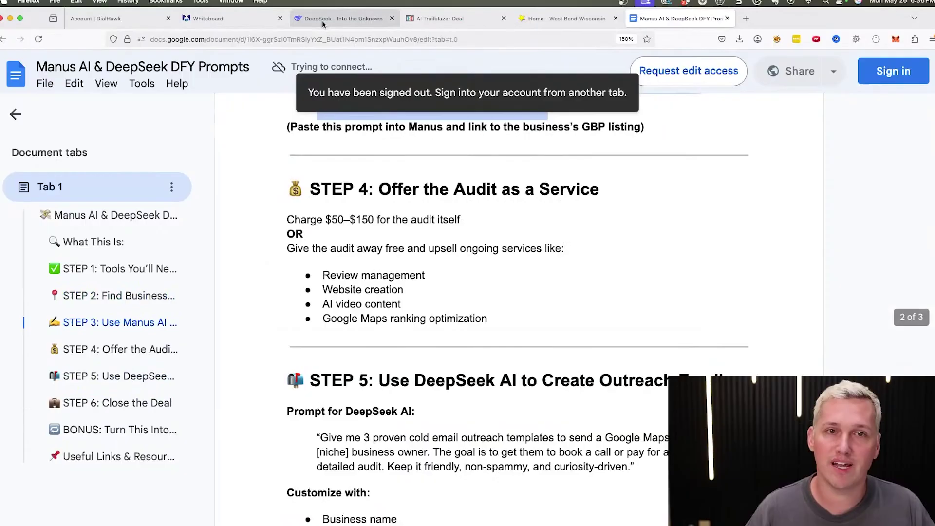
pyautogui.click(341, 19)
pyautogui.press('Right')
pyautogui.write('. Please ')
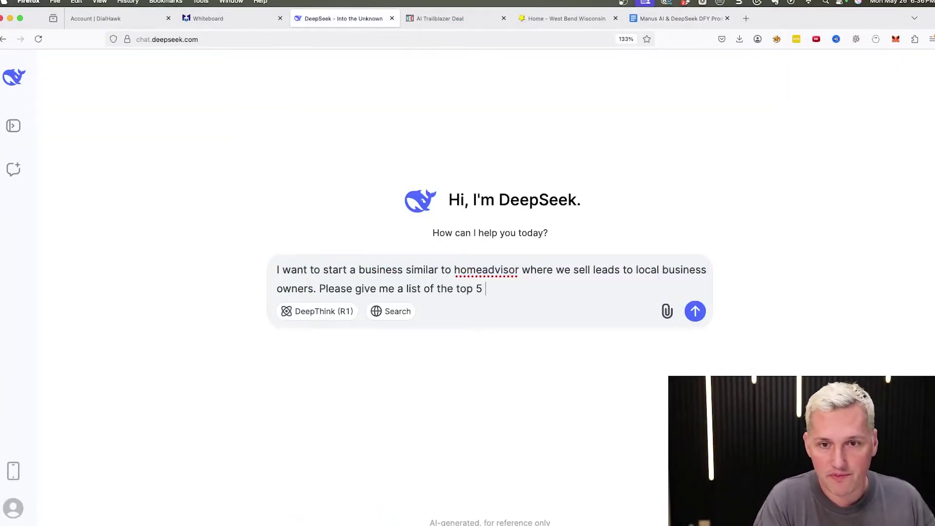
pyautogui.write('give me a list of the top 50 niches and what I could c')
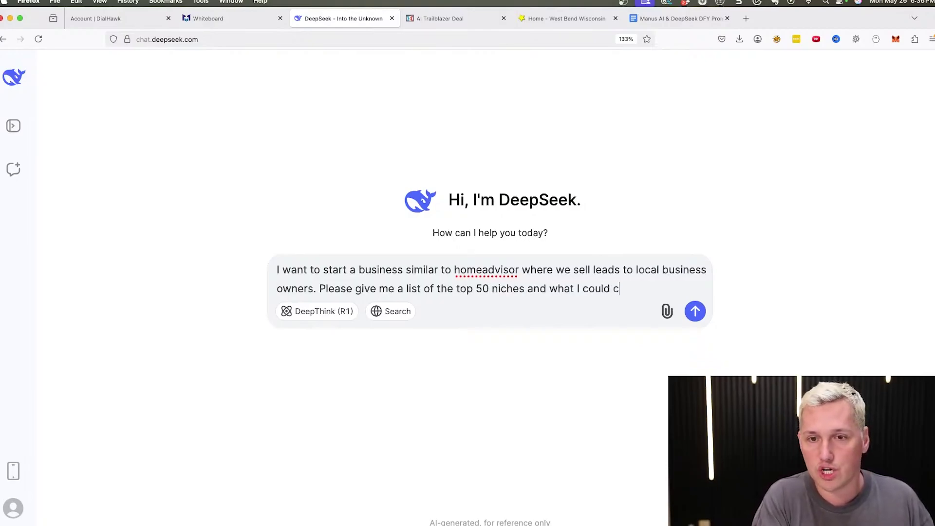
pyautogui.write('lead')
pyautogui.press('Return')
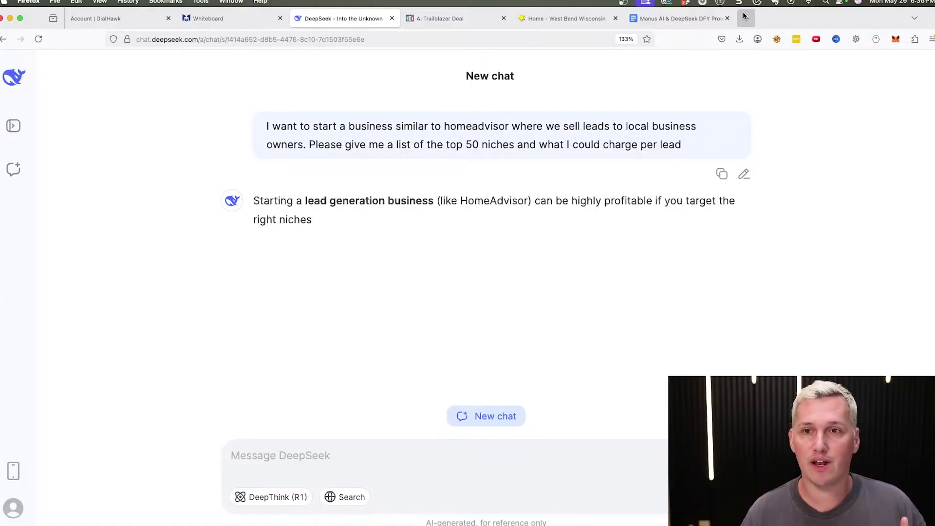
# Highlight Roofing at $100–$300 per lead in DeepSeek's niches guide reply.
pyautogui.click(682, 20)
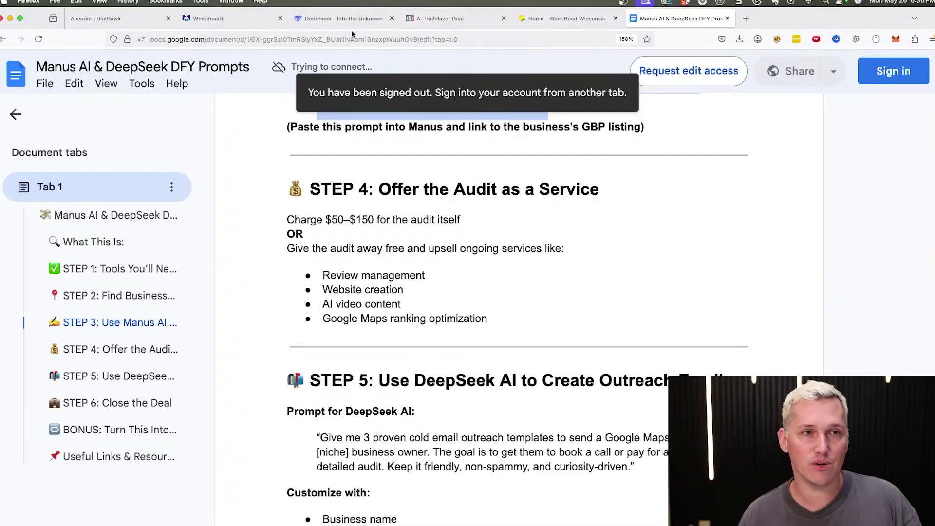
pyautogui.click(344, 18)
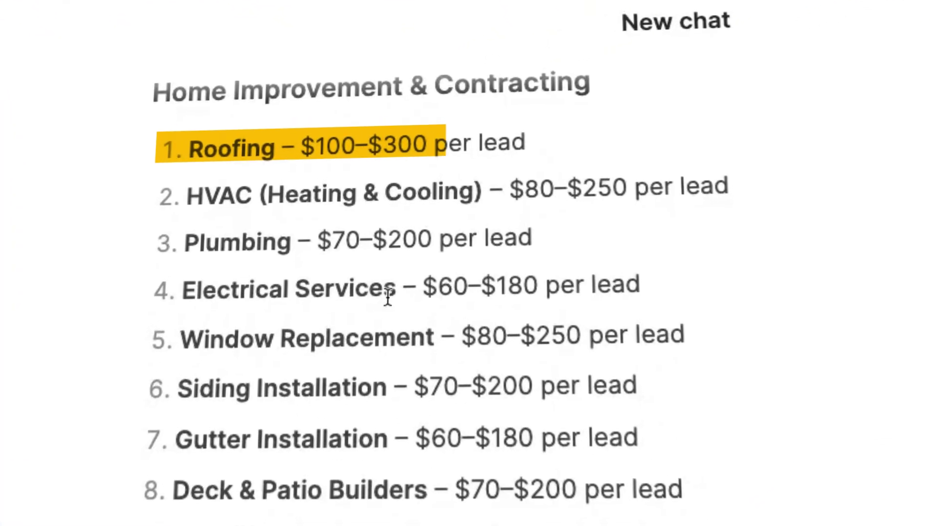
pyautogui.moveTo(181, 154); pyautogui.dragTo(583, 164)
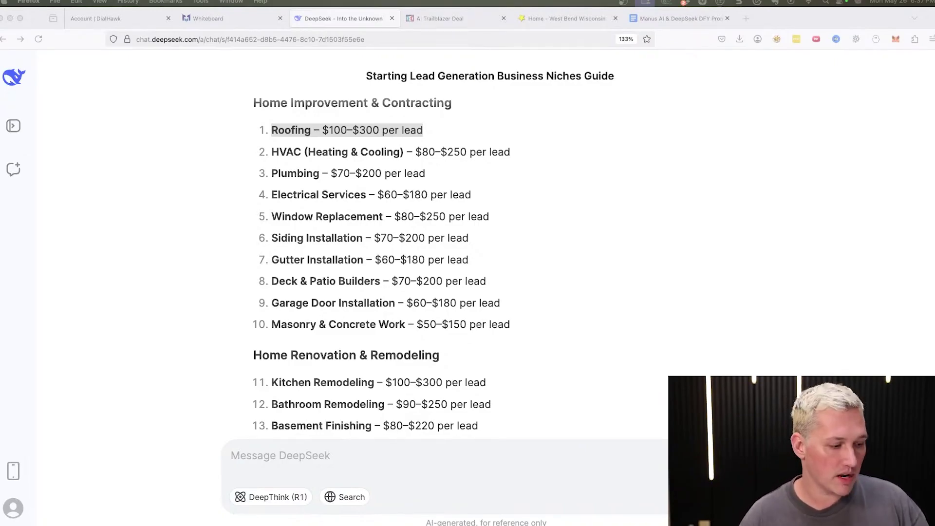
# Scroll the westbend.org home page down to its New Listings of local businesses.
pyautogui.click(555, 22)
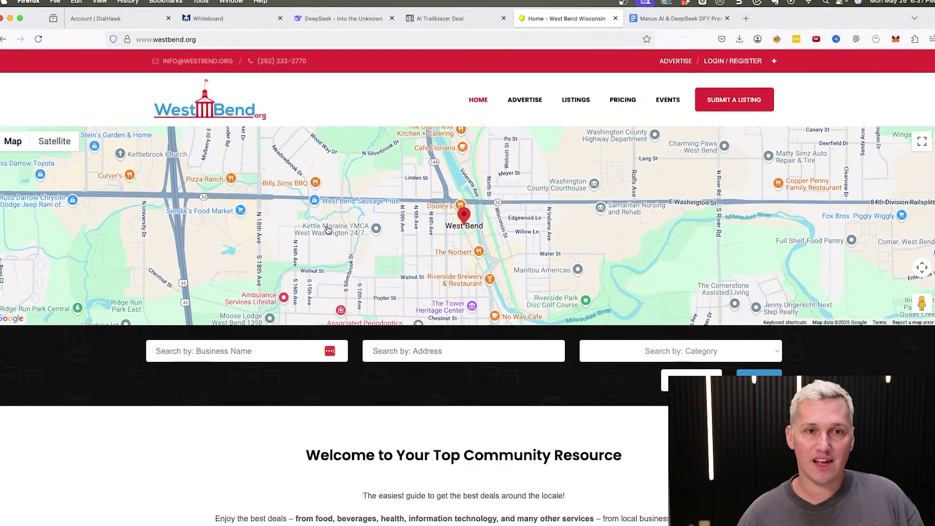
pyautogui.scroll(-12, 418, 319)
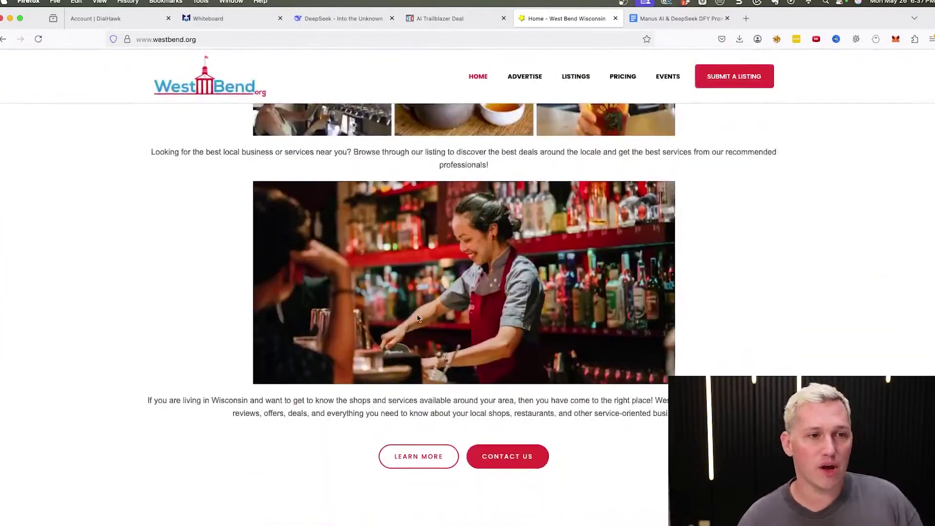
pyautogui.scroll(-1, 418, 318)
pyautogui.scroll(-5, 107, 249)
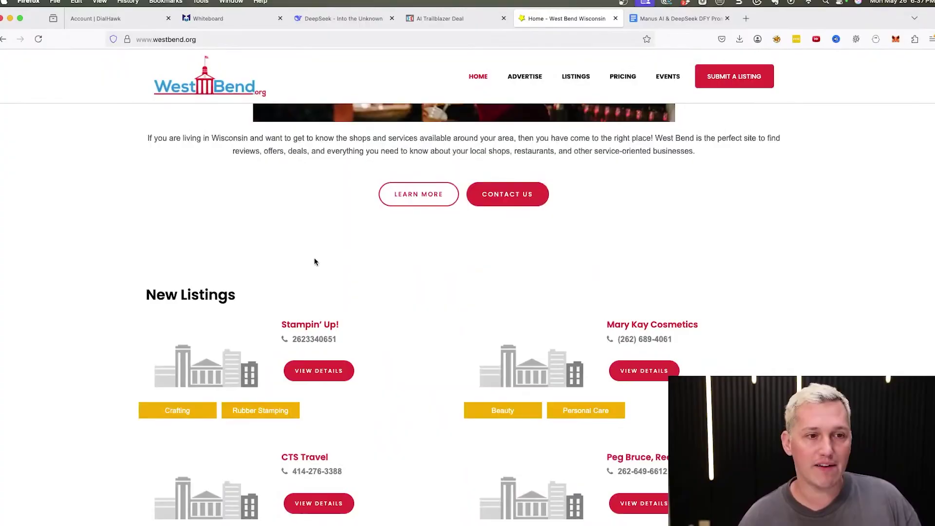
pyautogui.scroll(-2, 292, 219)
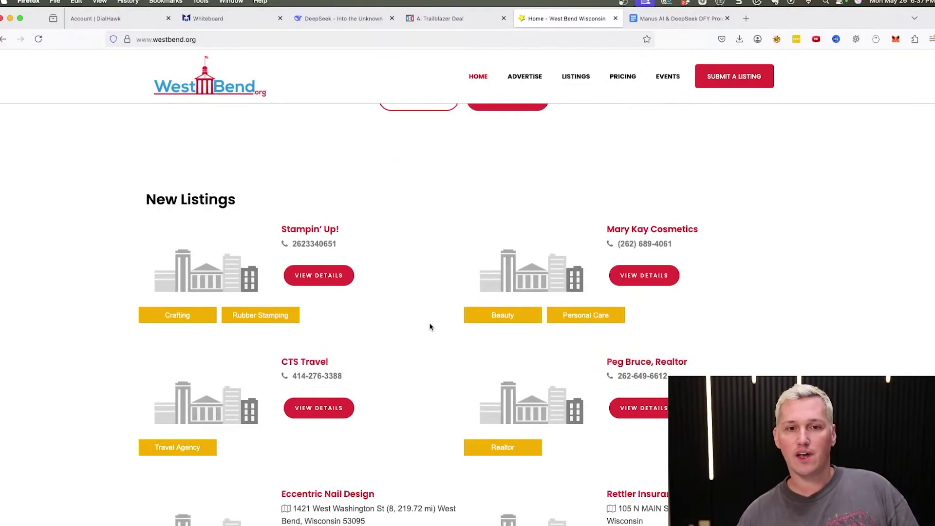
pyautogui.scroll(-4, 418, 319)
# Draw four boxes in a row on the whiteboard with the pen tool.
pyautogui.click(239, 21)
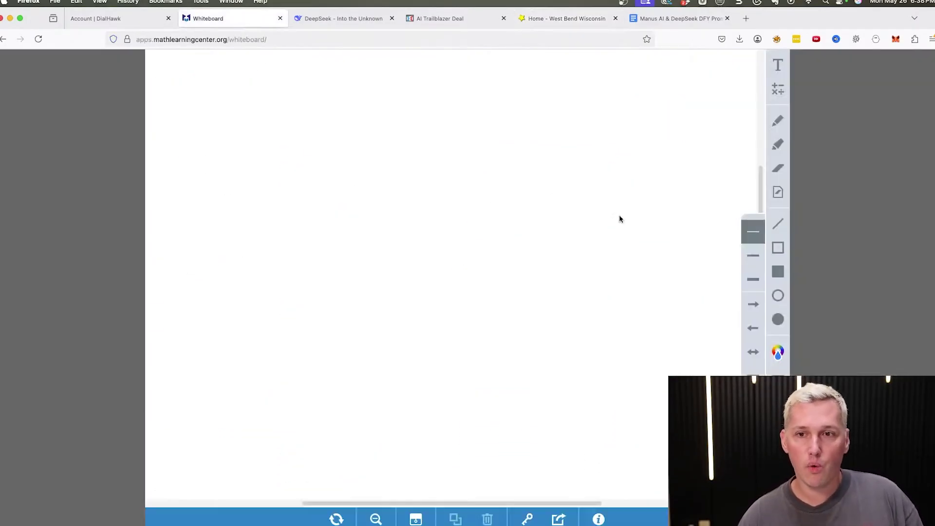
pyautogui.click(779, 120)
pyautogui.moveTo(217, 131)
pyautogui.mouseDown()
pyautogui.moveTo(210, 172)
pyautogui.moveTo(273, 174)
pyautogui.moveTo(286, 127)
pyautogui.moveTo(265, 117)
pyautogui.moveTo(202, 122)
pyautogui.mouseUp()
pyautogui.moveTo(359, 122)
pyautogui.mouseDown()
pyautogui.moveTo(357, 159)
pyautogui.moveTo(418, 169)
pyautogui.moveTo(418, 130)
pyautogui.moveTo(356, 120)
pyautogui.mouseUp()
pyautogui.moveTo(512, 123)
pyautogui.mouseDown()
pyautogui.moveTo(557, 142)
pyautogui.moveTo(522, 121)
pyautogui.mouseUp()
pyautogui.moveTo(604, 128)
pyautogui.mouseDown()
pyautogui.moveTo(637, 164)
pyautogui.moveTo(671, 143)
pyautogui.moveTo(613, 129)
pyautogui.mouseUp()
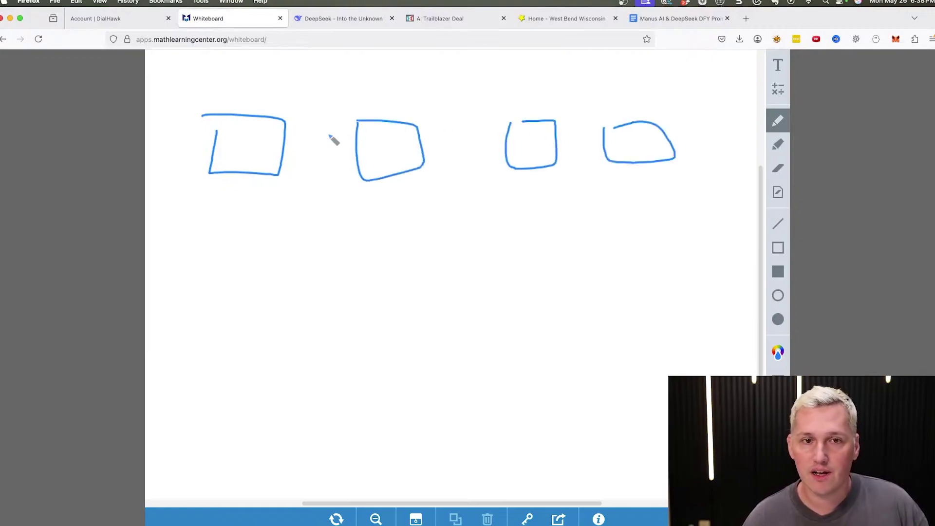
# Label the four boxes IG, FB, TT and YT.
pyautogui.moveTo(238, 140); pyautogui.dragTo(251, 138)
pyautogui.moveTo(245, 138)
pyautogui.mouseDown()
pyautogui.moveTo(242, 149)
pyautogui.moveTo(266, 141)
pyautogui.mouseUp()
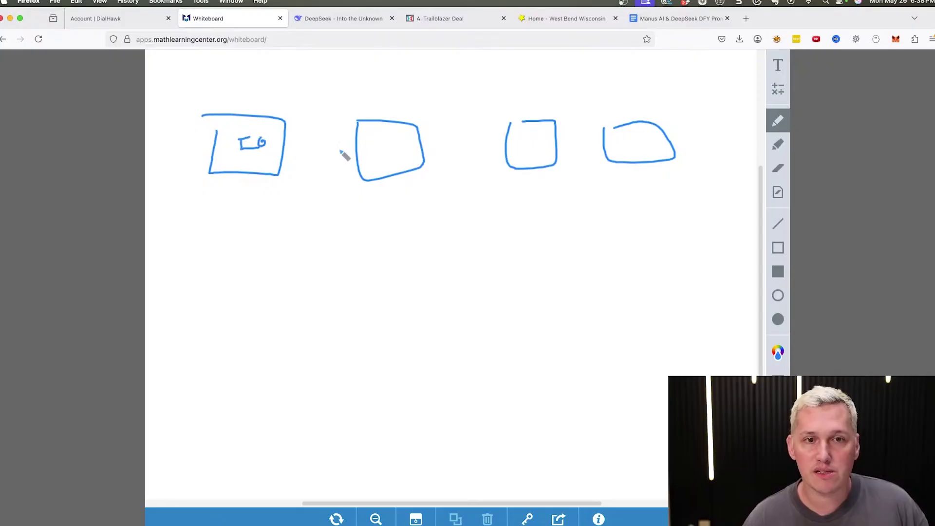
pyautogui.moveTo(369, 141)
pyautogui.mouseDown()
pyautogui.moveTo(369, 155)
pyautogui.moveTo(396, 139)
pyautogui.moveTo(396, 152)
pyautogui.mouseUp()
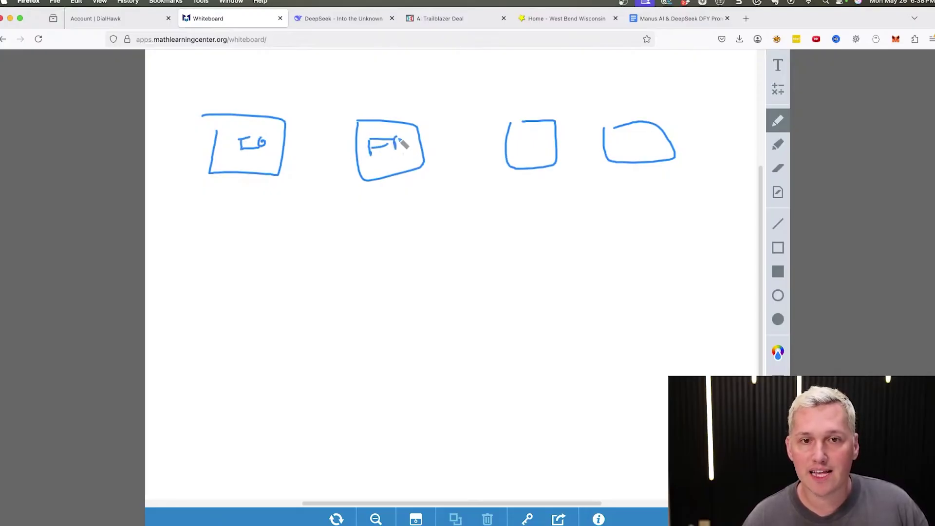
pyautogui.moveTo(523, 138)
pyautogui.mouseDown()
pyautogui.moveTo(522, 153)
pyautogui.moveTo(544, 136)
pyautogui.mouseUp()
pyautogui.moveTo(539, 138)
pyautogui.mouseDown()
pyautogui.moveTo(540, 152)
pyautogui.moveTo(556, 136)
pyautogui.mouseUp()
pyautogui.moveTo(627, 134)
pyautogui.mouseDown()
pyautogui.moveTo(625, 151)
pyautogui.moveTo(634, 151)
pyautogui.mouseUp()
pyautogui.moveTo(629, 138); pyautogui.dragTo(642, 136)
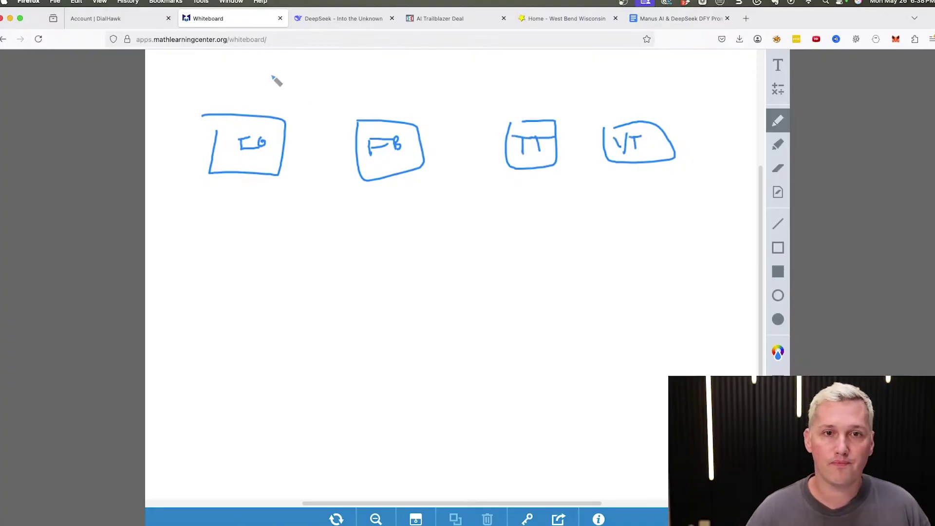
# Write the heading 'I Love Winter Park' above the boxes.
pyautogui.moveTo(287, 62); pyautogui.dragTo(301, 61)
pyautogui.moveTo(288, 61)
pyautogui.mouseDown()
pyautogui.moveTo(275, 92)
pyautogui.moveTo(309, 90)
pyautogui.mouseUp()
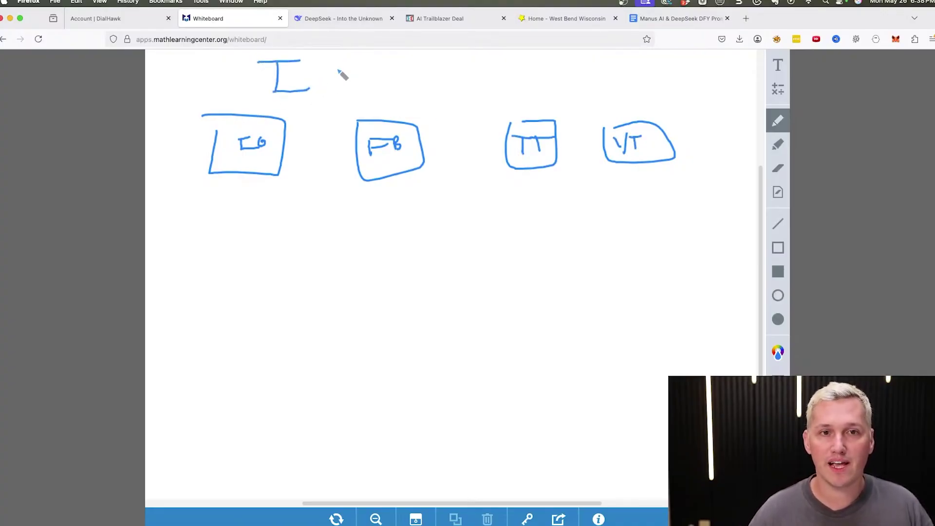
pyautogui.moveTo(343, 61)
pyautogui.mouseDown()
pyautogui.moveTo(381, 82)
pyautogui.moveTo(500, 79)
pyautogui.moveTo(501, 66)
pyautogui.moveTo(507, 75)
pyautogui.moveTo(629, 81)
pyautogui.moveTo(643, 70)
pyautogui.moveTo(671, 84)
pyautogui.mouseUp()
pyautogui.moveTo(300, 107)
pyautogui.mouseDown()
pyautogui.moveTo(306, 145)
pyautogui.moveTo(296, 146)
pyautogui.mouseUp()
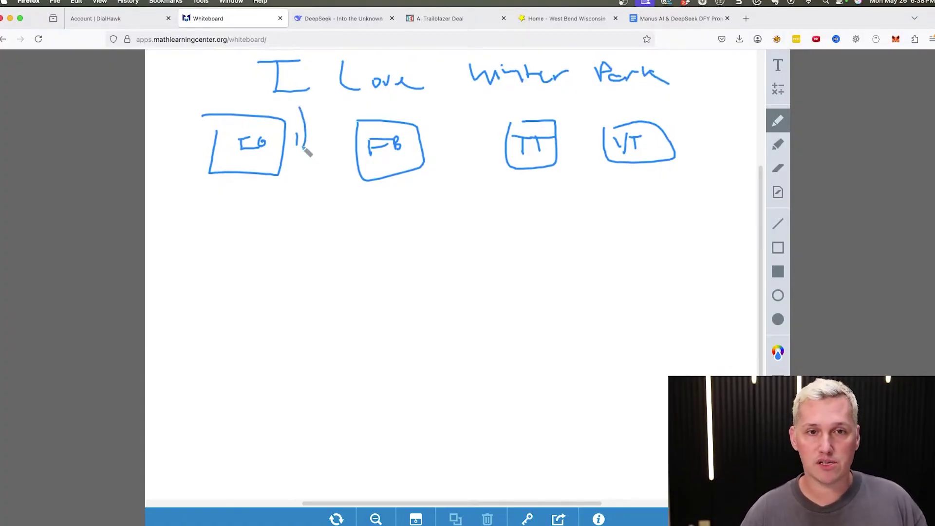
# Highlight item 30, Pest Control Services at $40–$120 per lead, in DeepSeek's niche list.
pyautogui.click(341, 18)
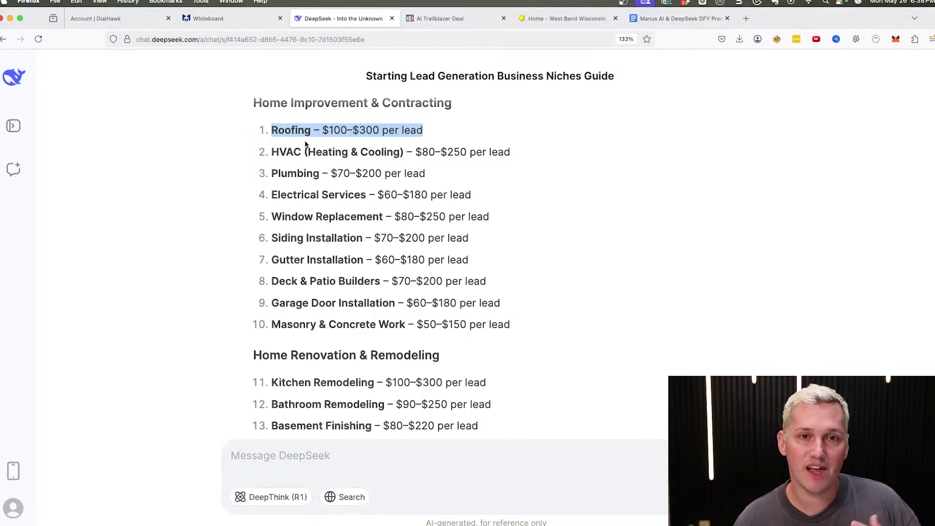
pyautogui.scroll(-5, 310, 211)
pyautogui.scroll(5, 310, 211)
pyautogui.scroll(-1, 309, 207)
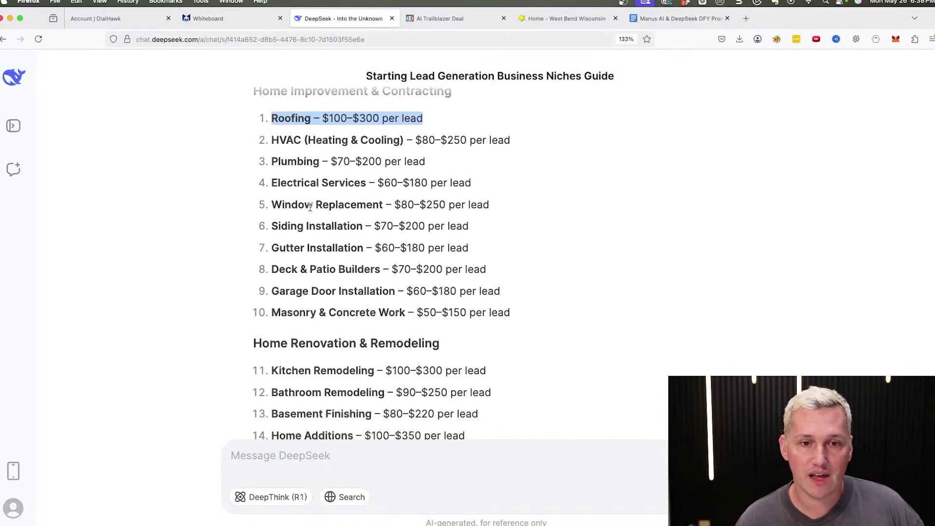
pyautogui.scroll(-9, 309, 207)
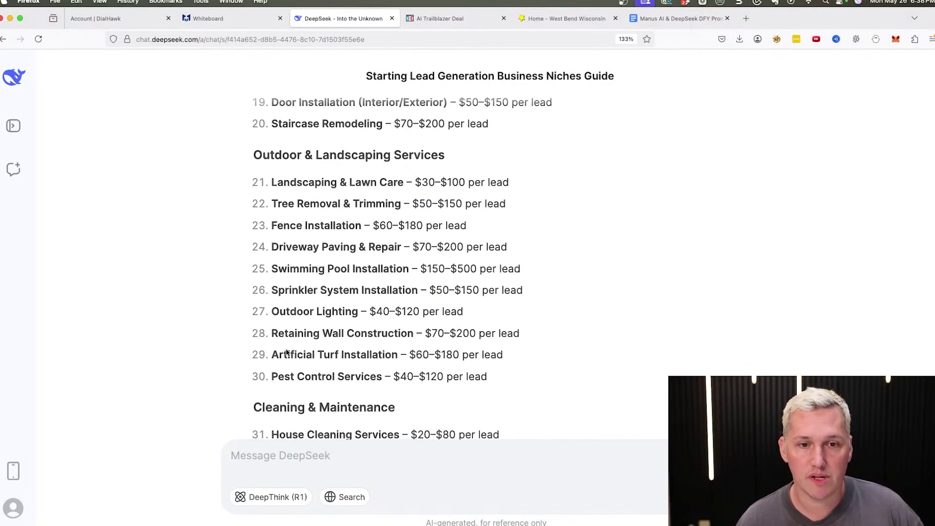
pyautogui.moveTo(294, 372); pyautogui.dragTo(362, 366)
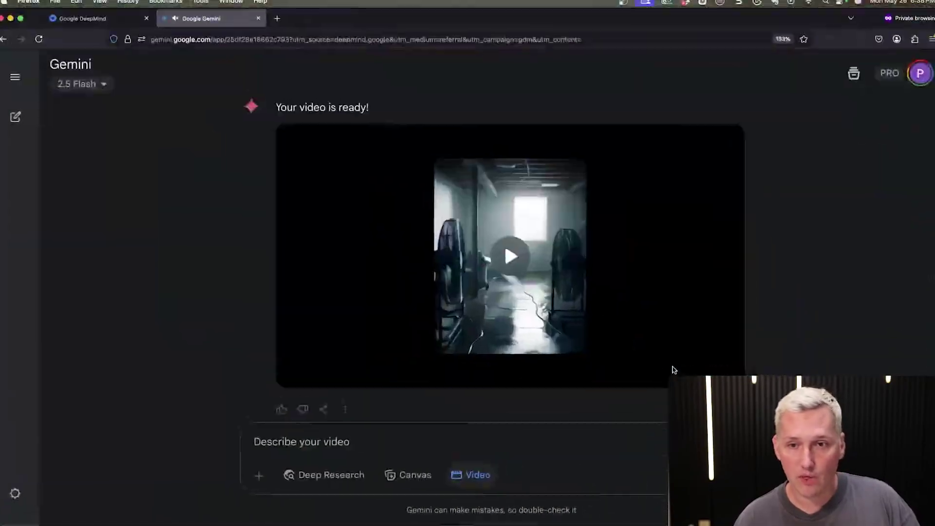
# Play the 8-second cockroach pest-control video from the start, pausing on the technician scene.
pyautogui.scroll(3, 672, 370)
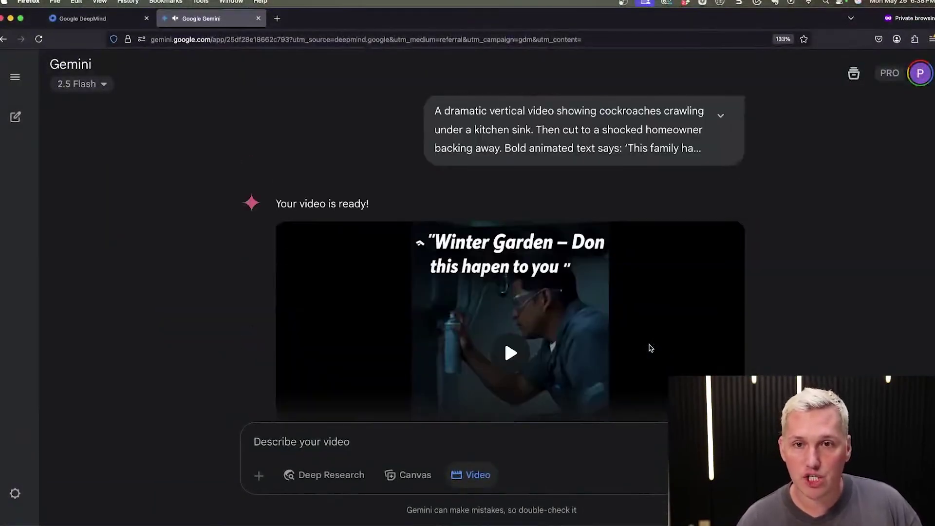
pyautogui.scroll(7, 651, 347)
pyautogui.scroll(-9, 507, 340)
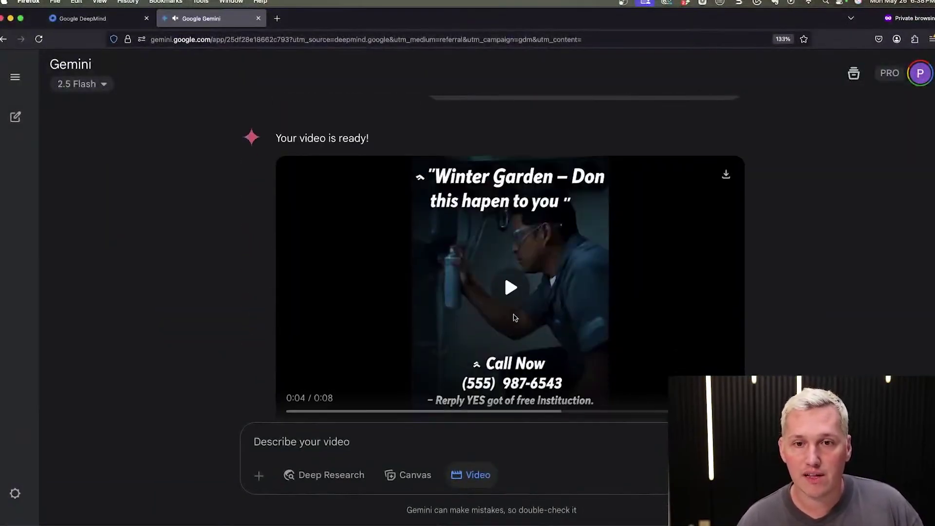
pyautogui.click(505, 277)
pyautogui.click(296, 407)
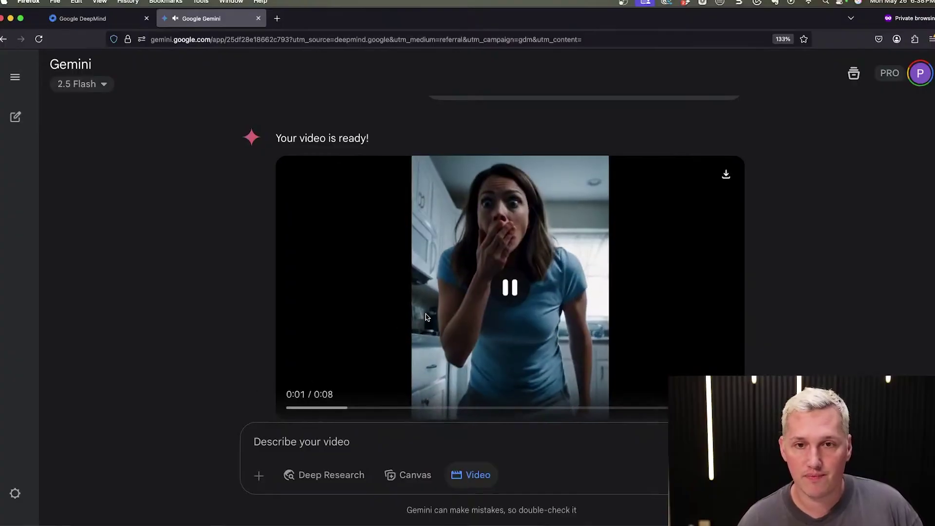
pyautogui.click(519, 307)
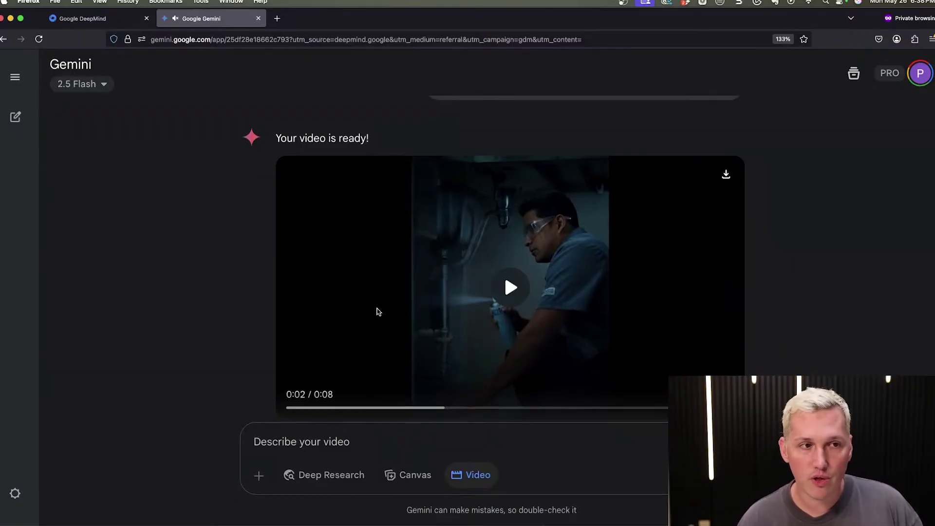
# Draw arrows up into the IG and FB boxes and circle the 'I Love Winter Park' heading.
pyautogui.hotkey('ctrl', 'Up')
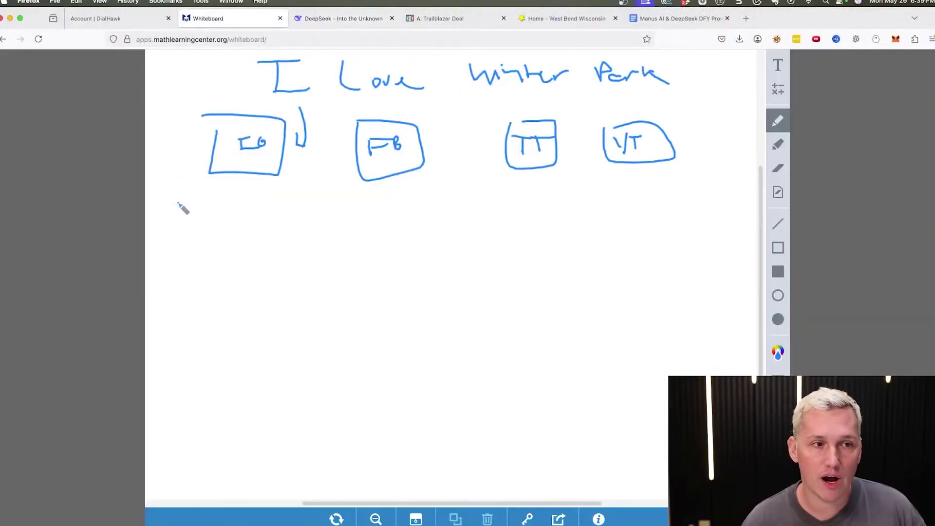
pyautogui.moveTo(178, 203)
pyautogui.mouseDown()
pyautogui.moveTo(217, 185)
pyautogui.moveTo(232, 198)
pyautogui.mouseUp()
pyautogui.moveTo(327, 208)
pyautogui.mouseDown()
pyautogui.moveTo(357, 187)
pyautogui.moveTo(372, 197)
pyautogui.mouseUp()
pyautogui.moveTo(238, 56)
pyautogui.mouseDown()
pyautogui.moveTo(239, 87)
pyautogui.moveTo(590, 107)
pyautogui.moveTo(675, 68)
pyautogui.moveTo(214, 49)
pyautogui.mouseUp()
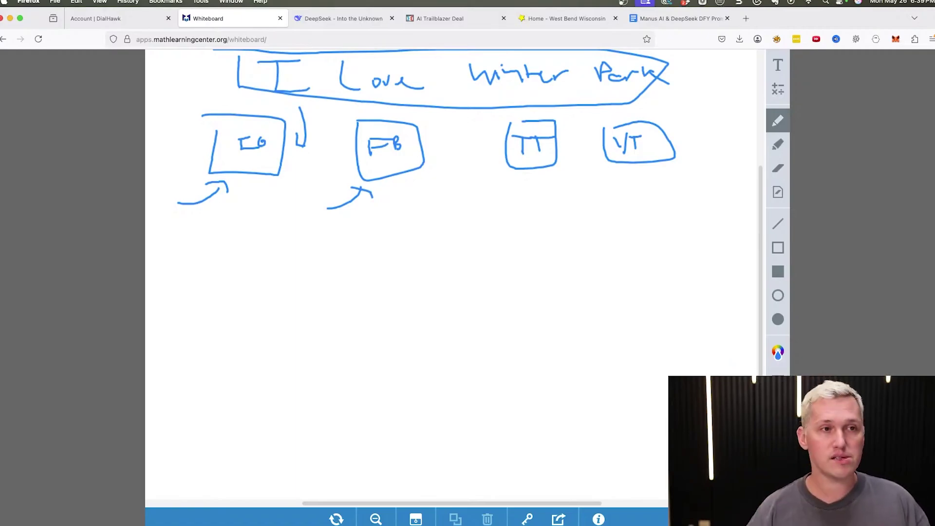
pyautogui.hotkey('ctrl', 'Up')
pyautogui.hotkey('ctrl', 'Up')
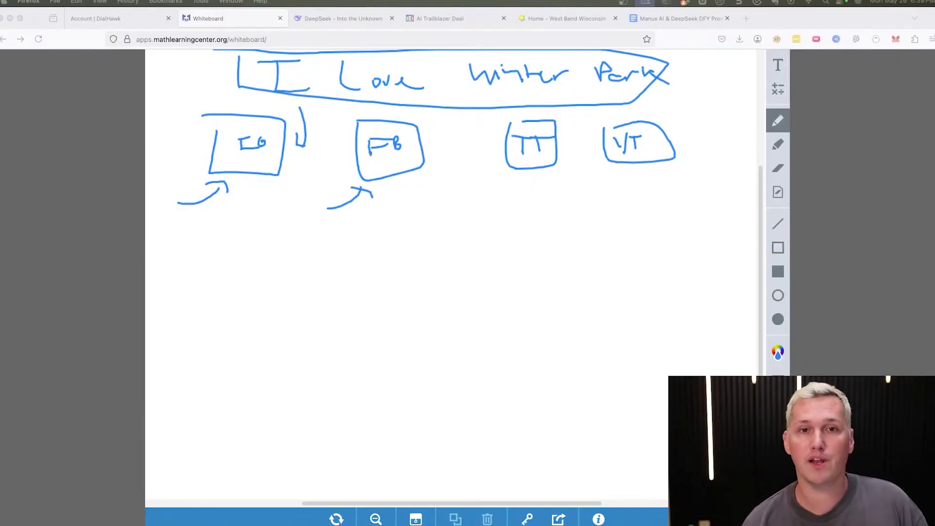
# Open the Winter Park Roofer Edit Campaign page and check its $100 USD cost per call.
pyautogui.click(135, 18)
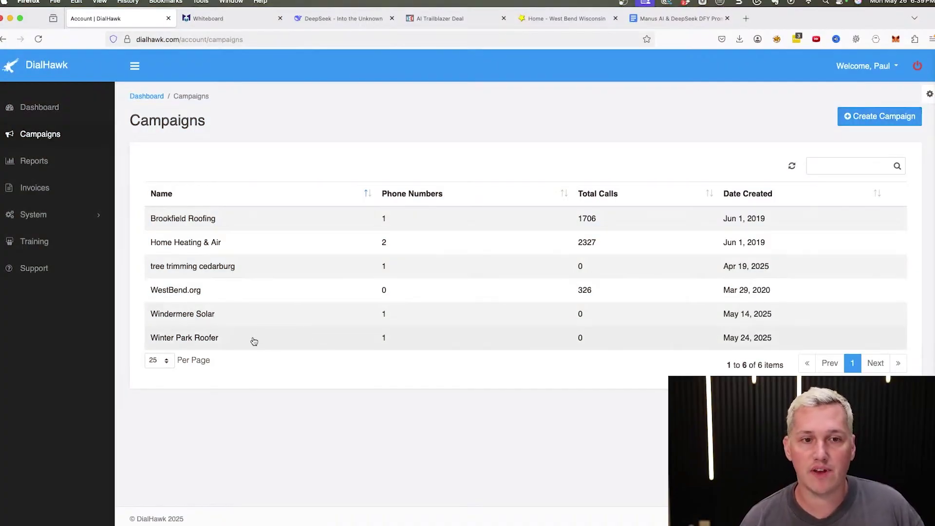
pyautogui.click(445, 344)
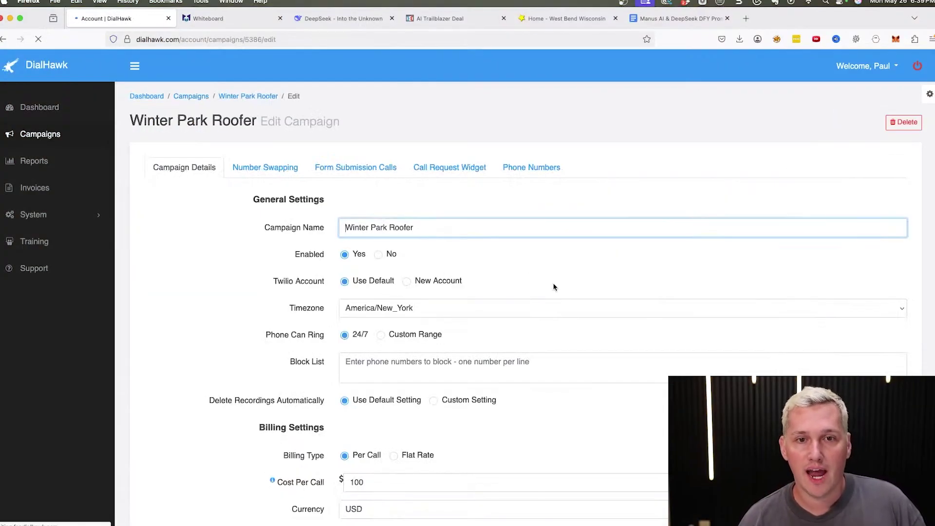
pyautogui.click(431, 222)
pyautogui.tripleClick(428, 226)
pyautogui.click(490, 208)
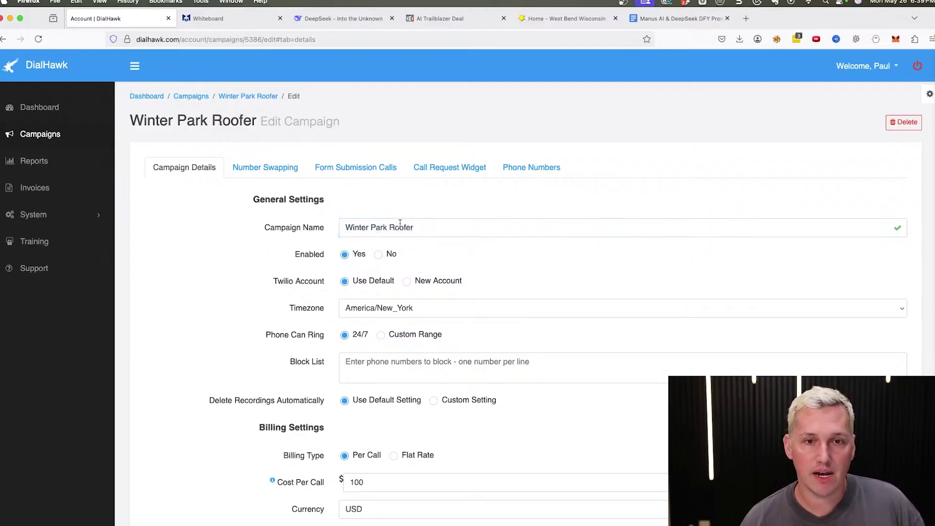
pyautogui.scroll(-3, 334, 315)
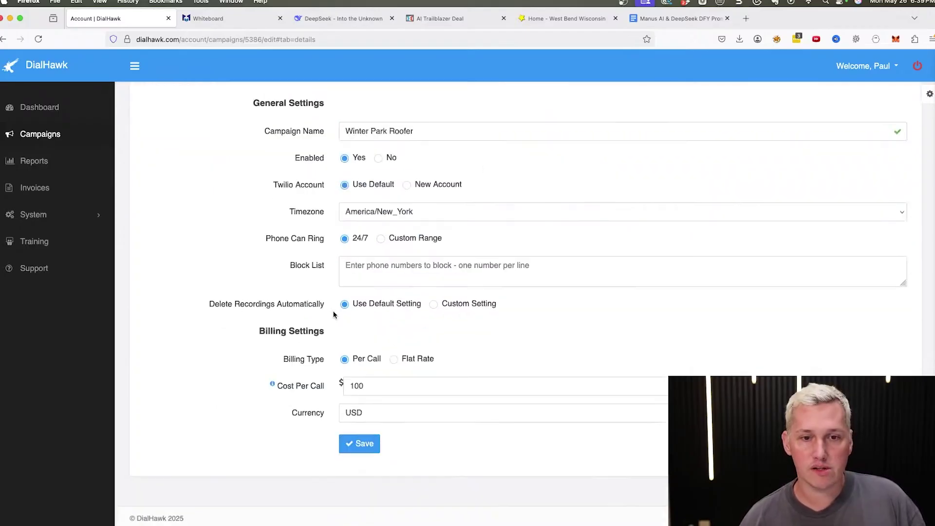
pyautogui.moveTo(376, 391); pyautogui.dragTo(324, 384)
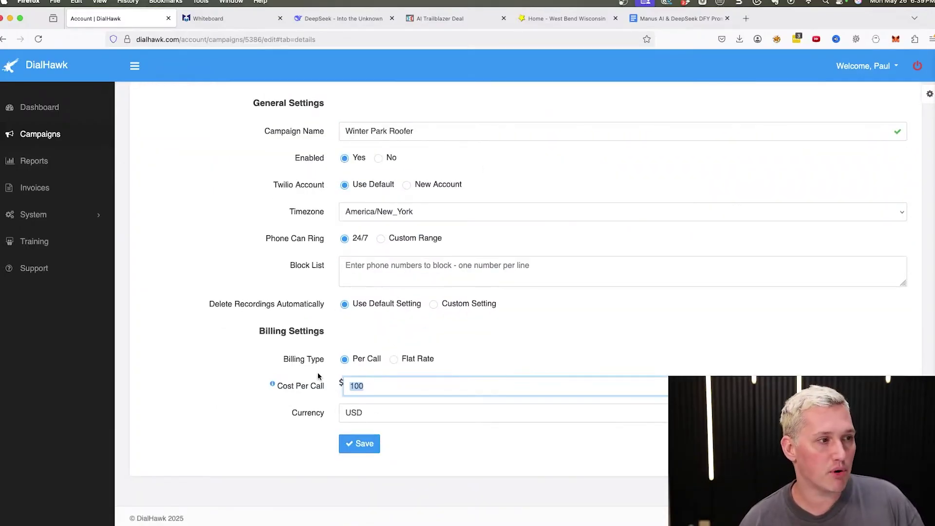
pyautogui.click(399, 379)
pyautogui.scroll(3, 351, 258)
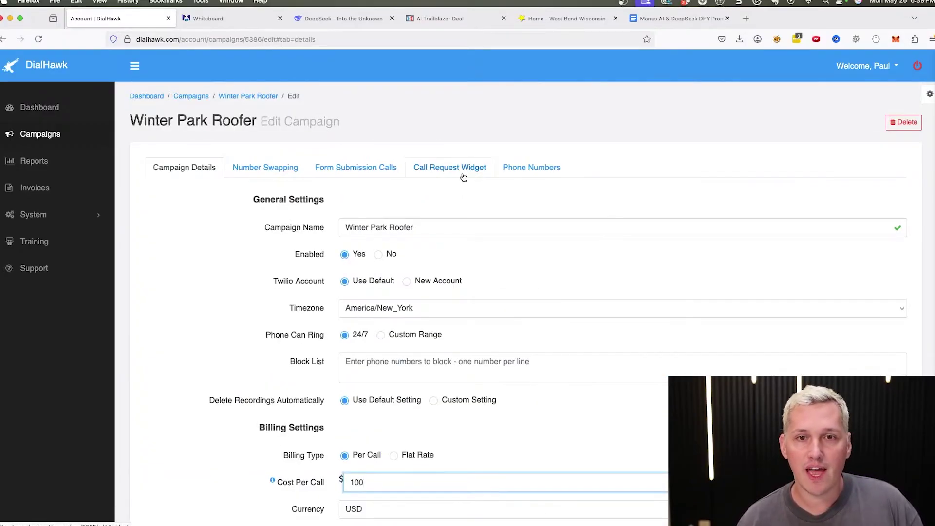
# Show the campaign's phone numbers and start a Buy New Number search by State for FL.
pyautogui.click(509, 171)
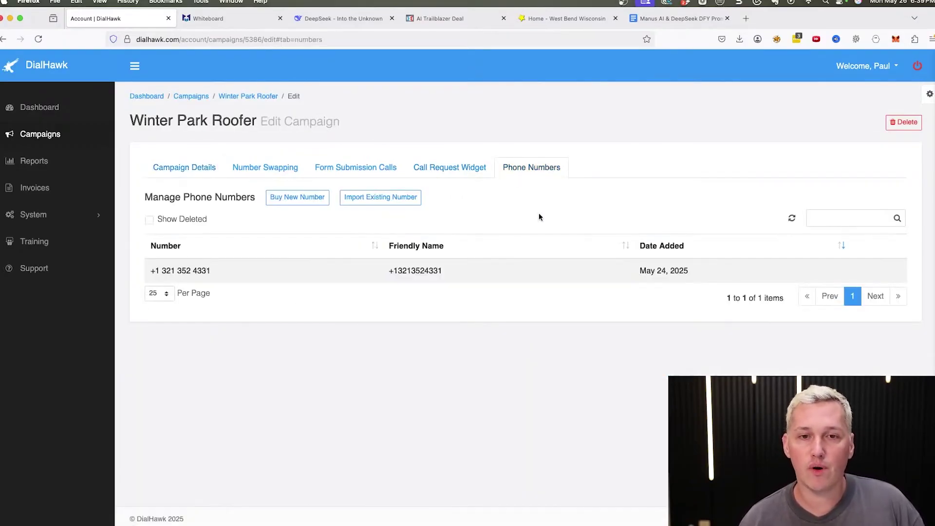
pyautogui.click(300, 198)
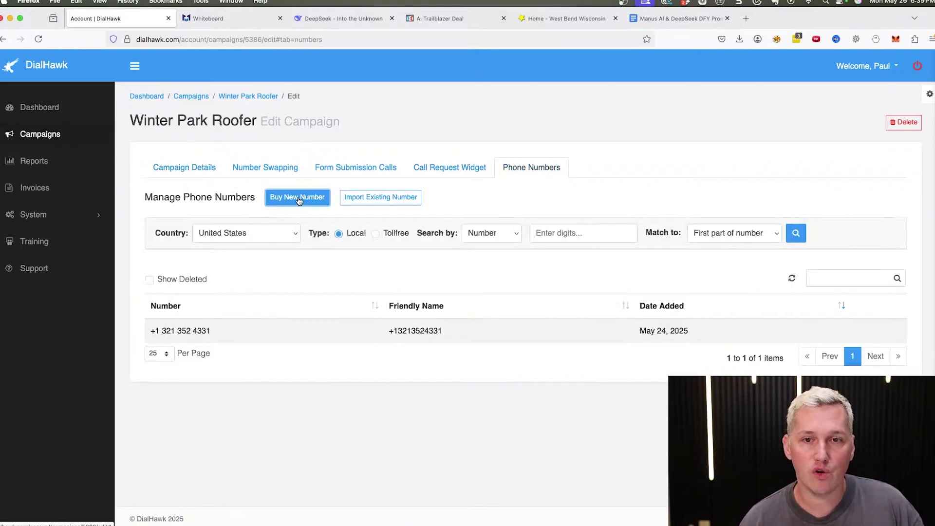
pyautogui.click(493, 236)
pyautogui.click(497, 254)
pyautogui.click(553, 237)
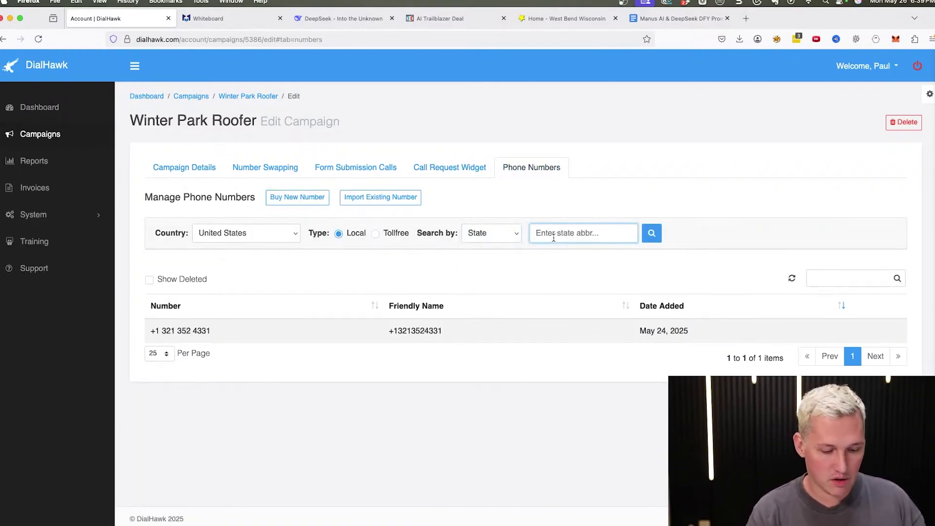
pyautogui.write('FL')
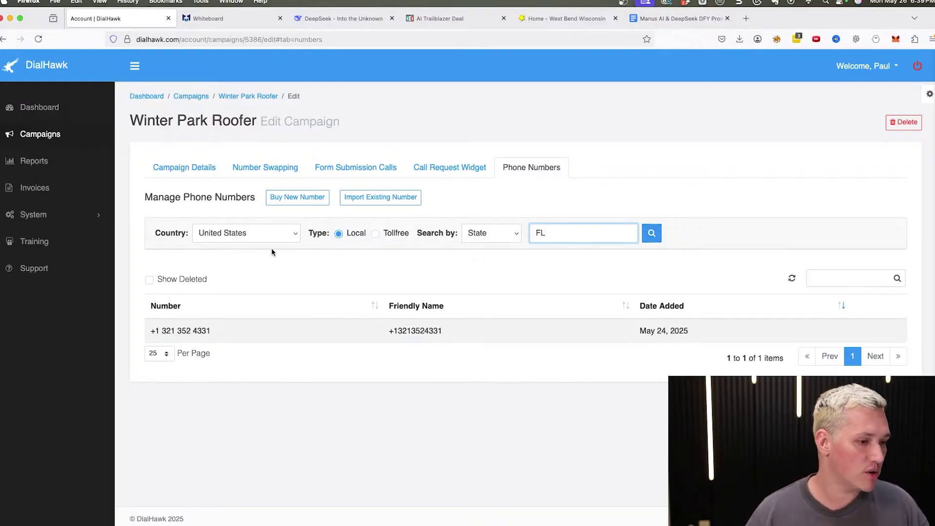
pyautogui.moveTo(870, 336)
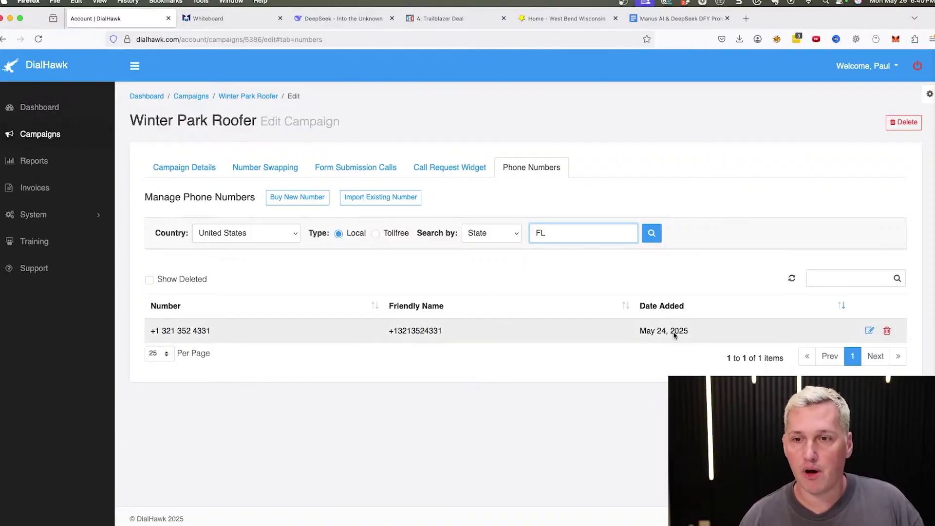
# Review the campaign number's forwarding, highlighting each of its three simultaneously-ringing forwarding numbers.
pyautogui.click(867, 332)
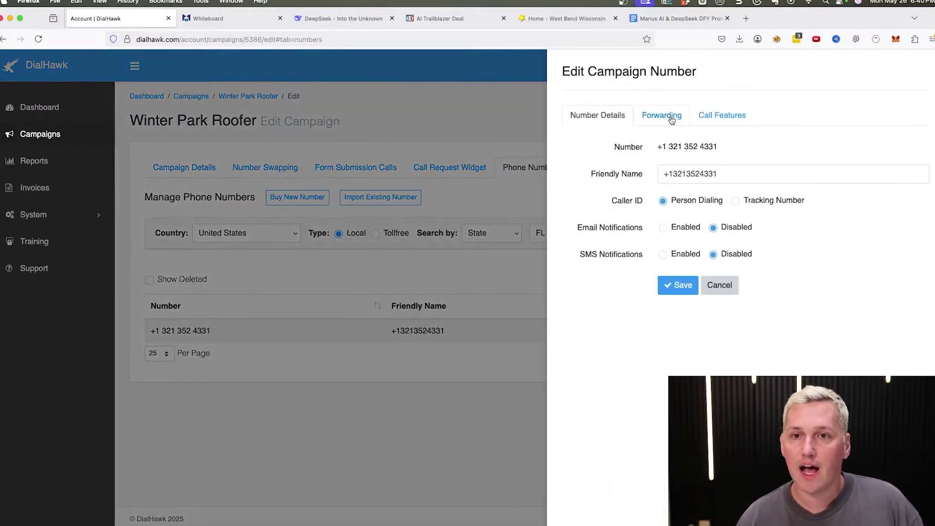
pyautogui.click(671, 120)
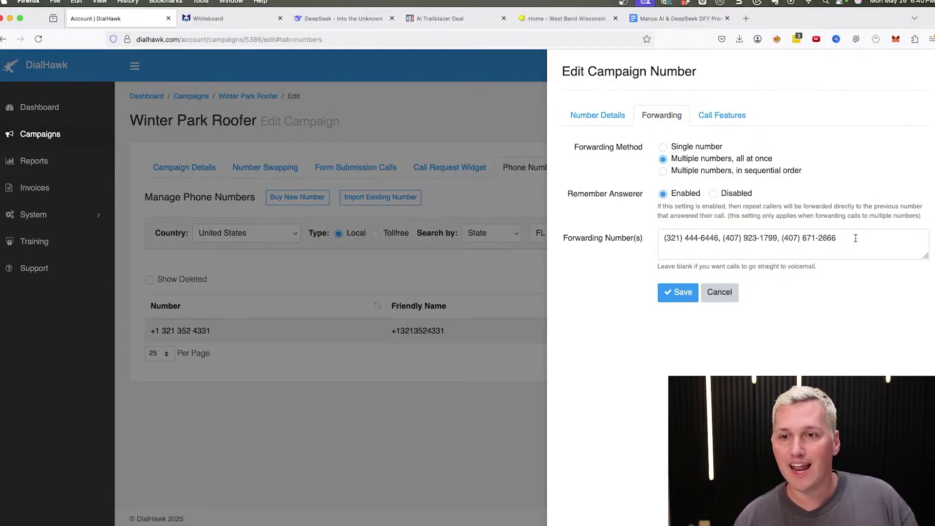
pyautogui.moveTo(856, 239); pyautogui.dragTo(656, 241)
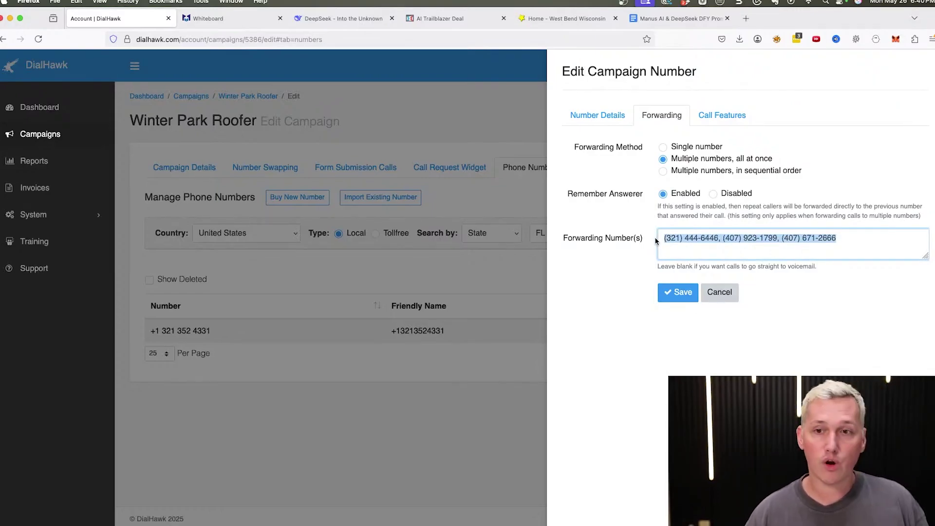
pyautogui.moveTo(837, 238); pyautogui.dragTo(778, 238)
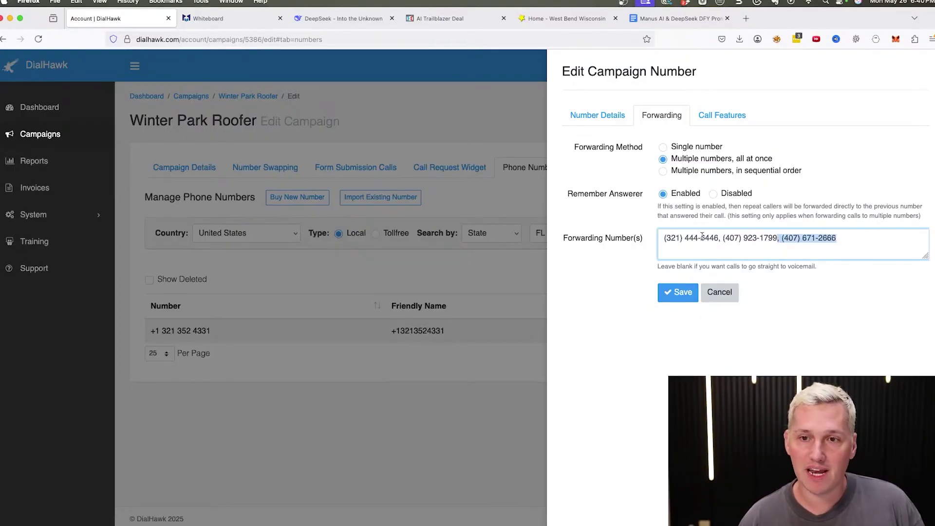
pyautogui.moveTo(719, 238); pyautogui.dragTo(650, 233)
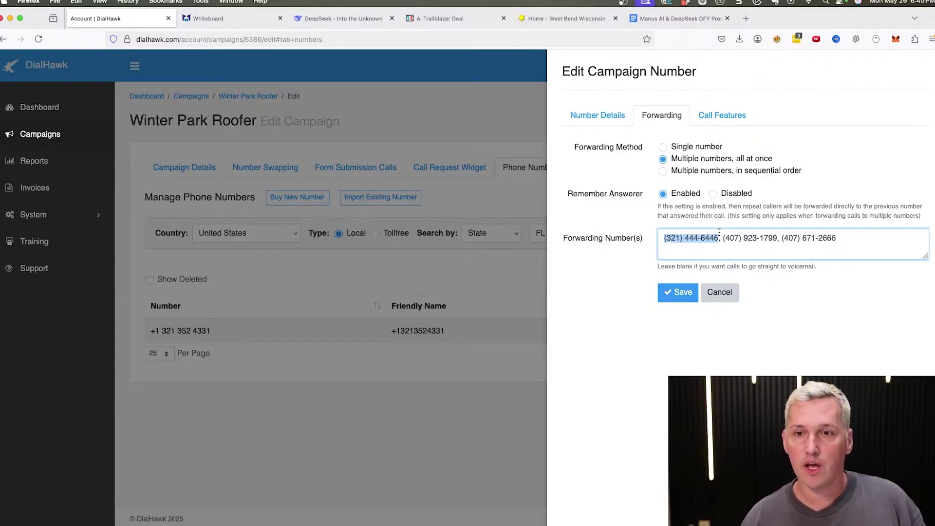
pyautogui.moveTo(718, 238); pyautogui.dragTo(665, 238)
pyautogui.moveTo(782, 238); pyautogui.dragTo(744, 238)
pyautogui.moveTo(836, 238); pyautogui.dragTo(807, 238)
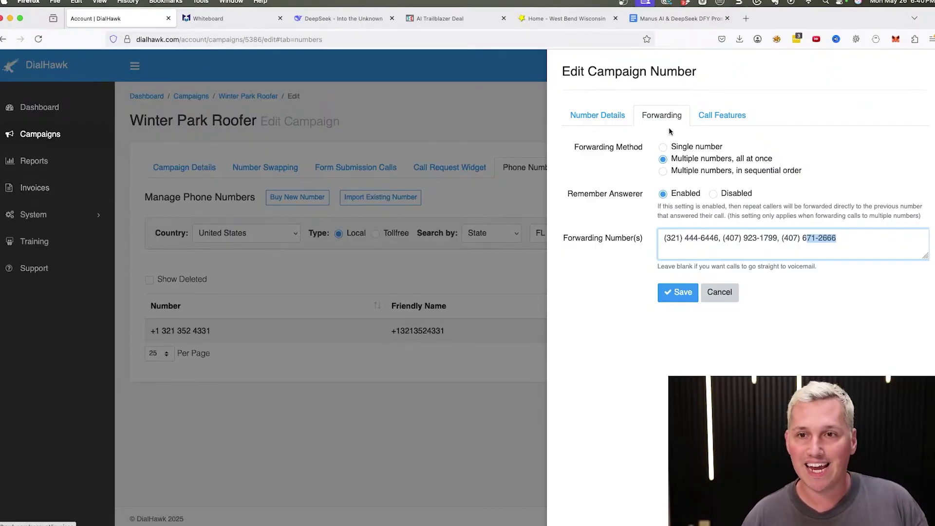
pyautogui.click(707, 122)
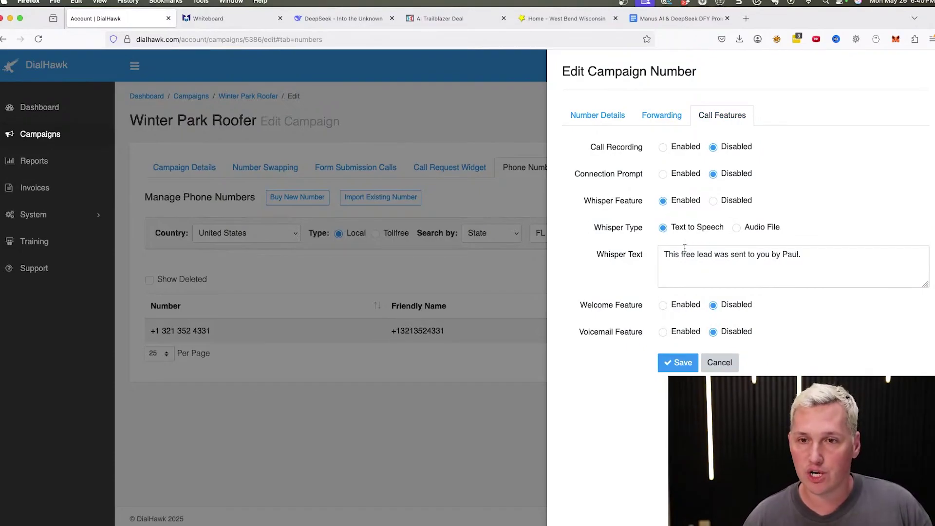
# Confirm the number's text-to-speech whisper message, close the panel and recheck the $100 cost per call.
pyautogui.moveTo(662, 255); pyautogui.dragTo(807, 256)
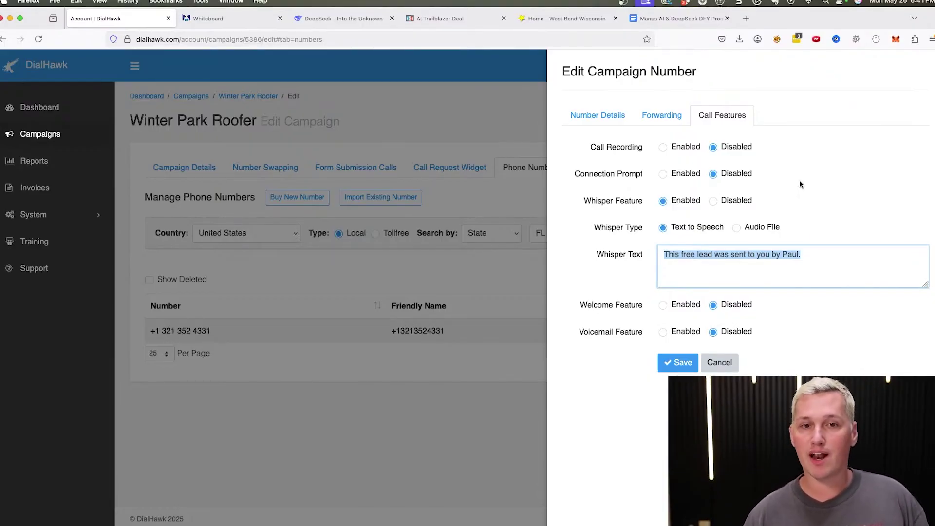
pyautogui.click(597, 115)
pyautogui.click(427, 252)
pyautogui.click(185, 167)
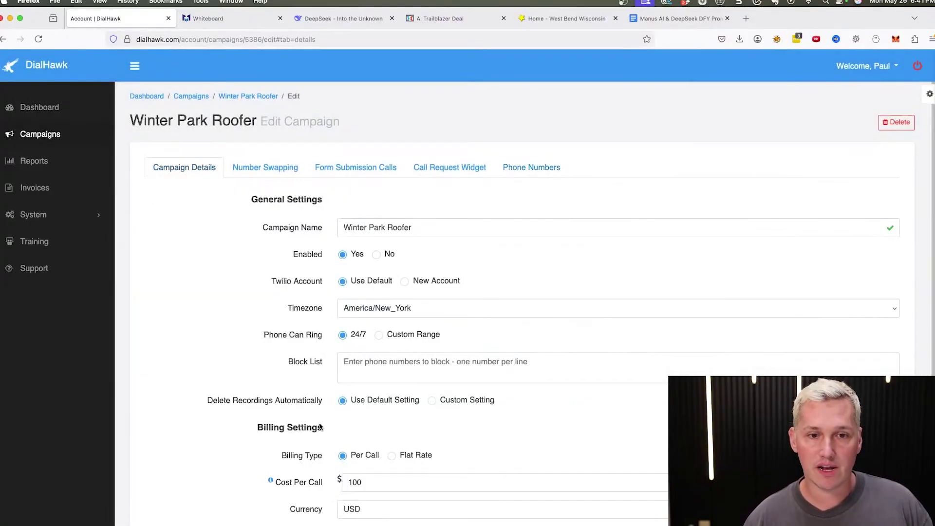
pyautogui.doubleClick(374, 479)
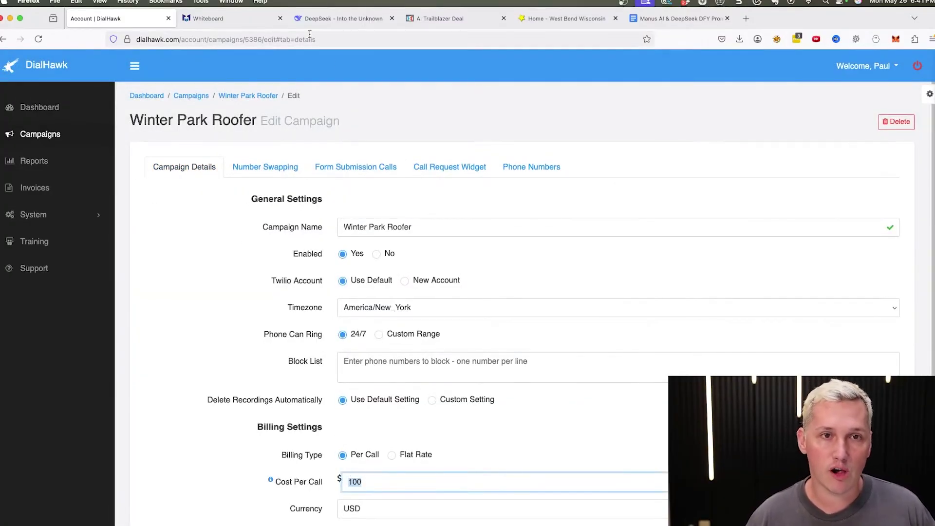
# On the whiteboard sketch, draw arrows under the IG, FB, TT and VT boxes.
pyautogui.click(208, 19)
pyautogui.moveTo(194, 226)
pyautogui.mouseDown()
pyautogui.moveTo(266, 204)
pyautogui.moveTo(261, 185)
pyautogui.moveTo(276, 205)
pyautogui.mouseUp()
pyautogui.moveTo(360, 218); pyautogui.dragTo(529, 186)
pyautogui.moveTo(605, 222); pyautogui.dragTo(633, 185)
pyautogui.moveTo(623, 181); pyautogui.dragTo(640, 196)
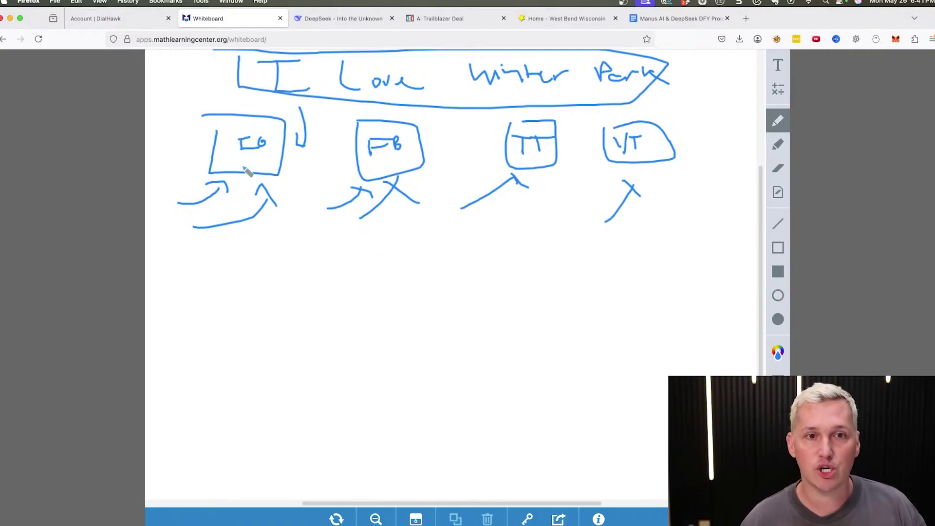
# Draw short pen strokes beneath the IG, FB, TT and VT box labels.
pyautogui.moveTo(225, 163); pyautogui.dragTo(246, 162)
pyautogui.moveTo(368, 158); pyautogui.dragTo(415, 160)
pyautogui.moveTo(518, 159); pyautogui.dragTo(646, 154)
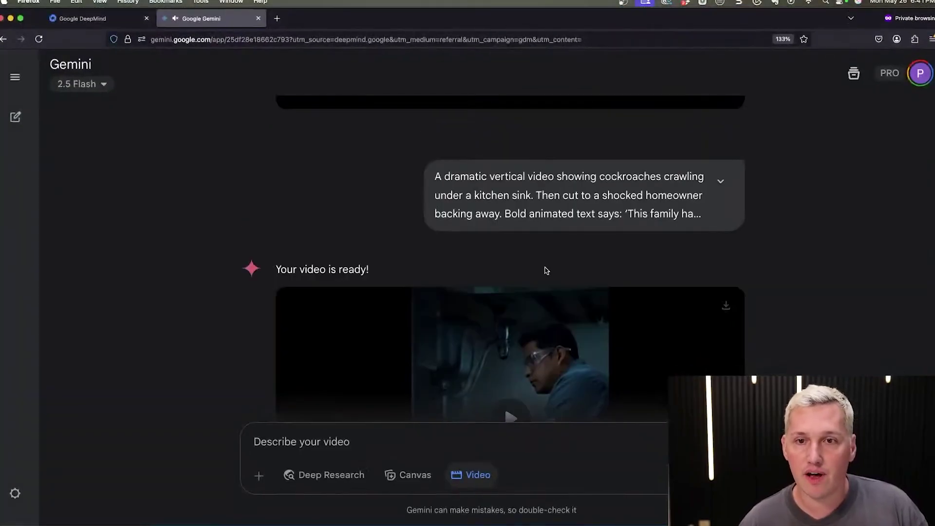
pyautogui.scroll(-4, 566, 272)
pyautogui.scroll(6, 567, 272)
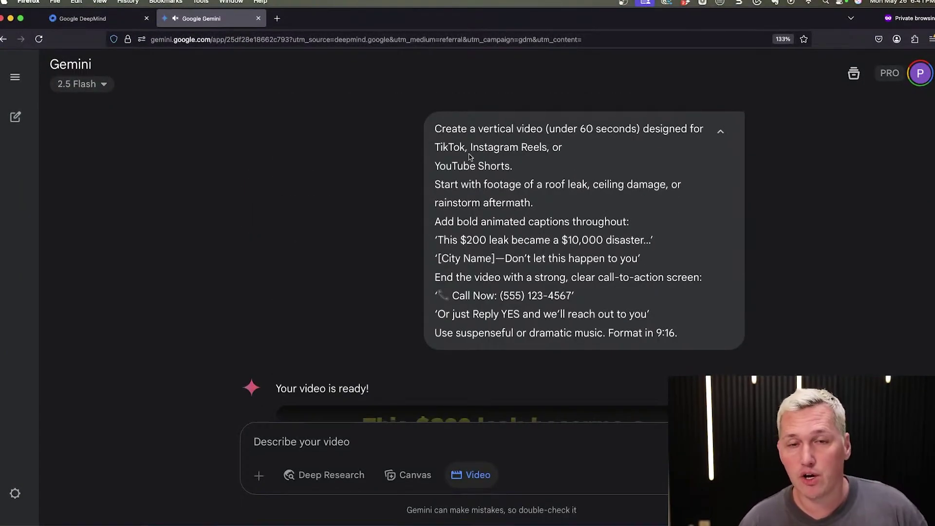
pyautogui.moveTo(437, 129); pyautogui.dragTo(607, 134)
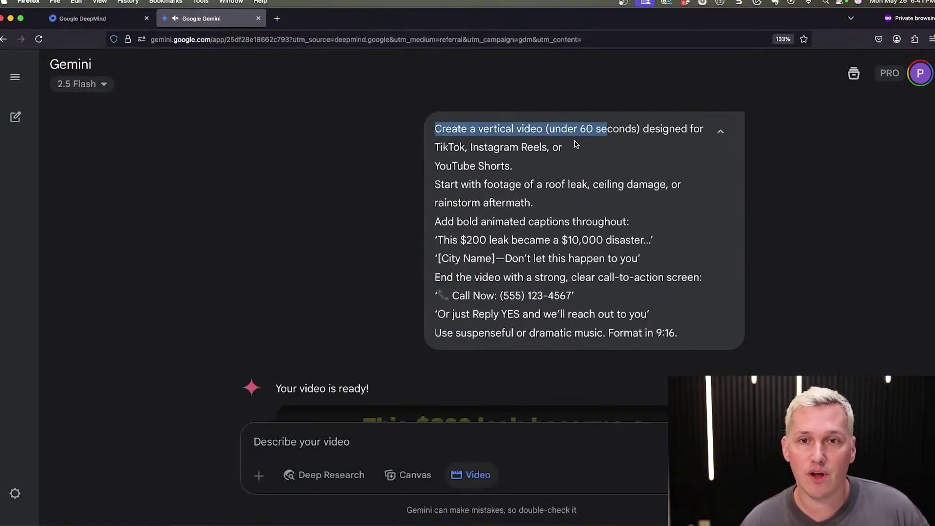
pyautogui.click(504, 128)
pyautogui.scroll(-1, 501, 183)
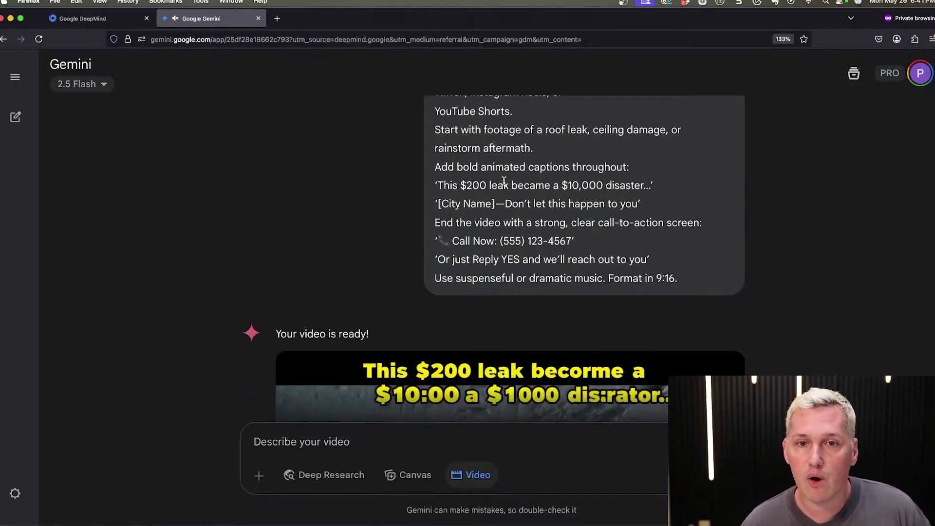
pyautogui.scroll(1, 477, 184)
pyautogui.moveTo(441, 185); pyautogui.dragTo(624, 189)
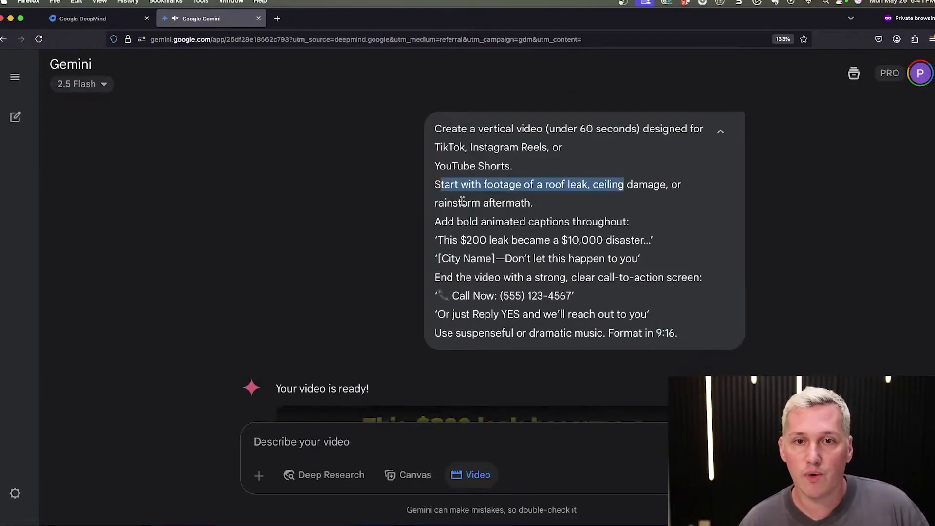
pyautogui.scroll(-2, 487, 220)
pyautogui.scroll(1, 512, 234)
pyautogui.scroll(-10, 550, 249)
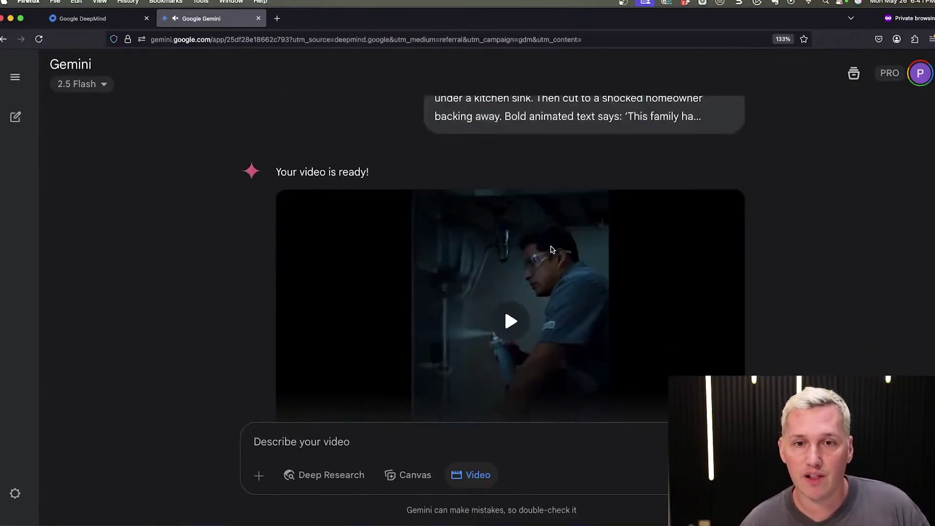
pyautogui.scroll(-10, 550, 249)
pyautogui.scroll(3, 551, 250)
pyautogui.moveTo(481, 275); pyautogui.dragTo(596, 294)
pyautogui.moveTo(516, 313); pyautogui.dragTo(598, 313)
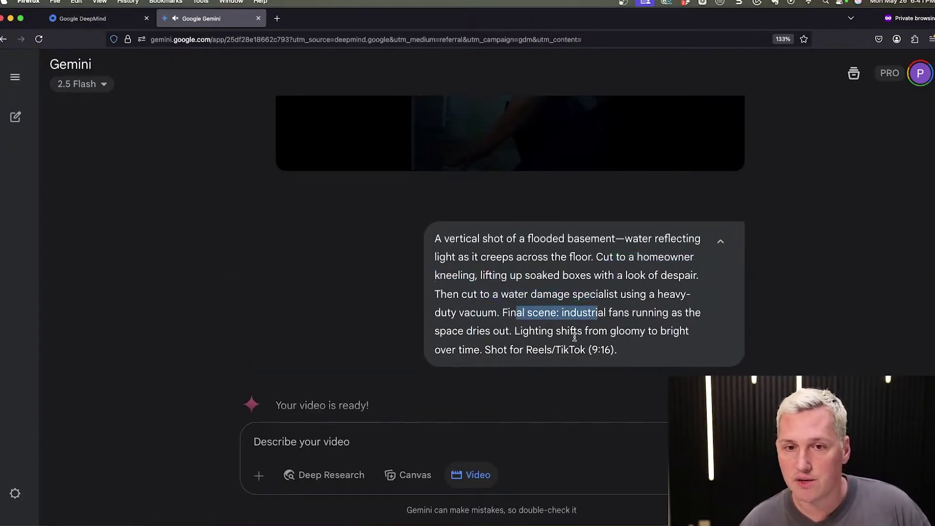
pyautogui.scroll(-2, 575, 334)
pyautogui.moveTo(636, 284); pyautogui.dragTo(534, 268)
pyautogui.scroll(-15, 580, 275)
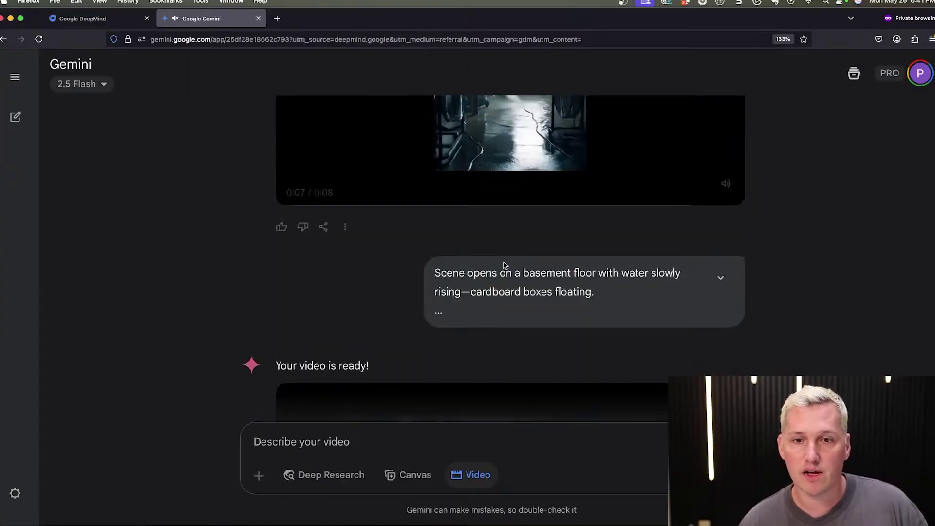
pyautogui.scroll(5, 530, 272)
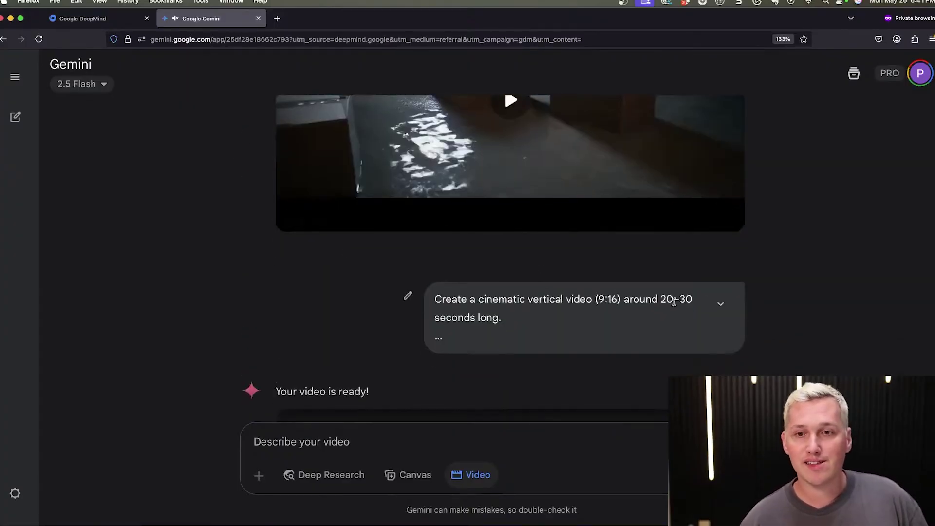
pyautogui.scroll(-3, 674, 301)
pyautogui.scroll(-2, 591, 272)
pyautogui.moveTo(511, 129); pyautogui.dragTo(651, 105)
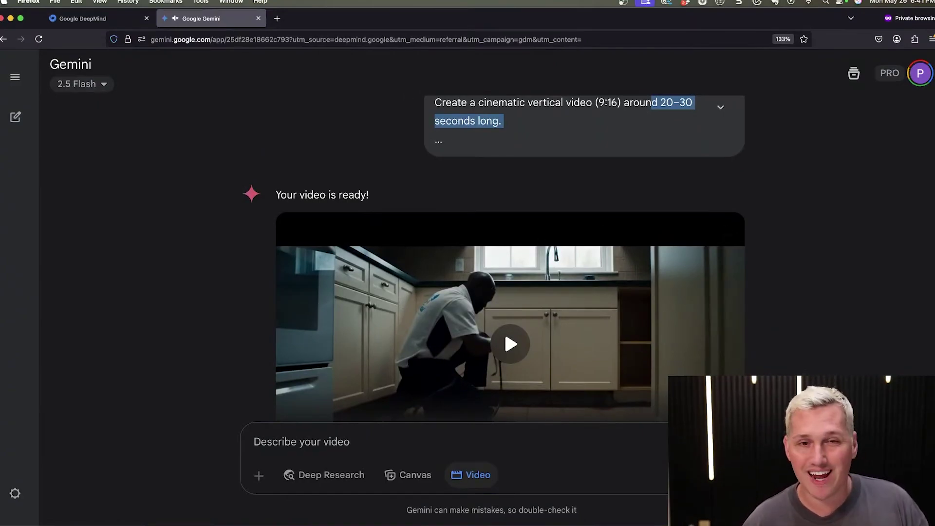
pyautogui.scroll(-2, 611, 214)
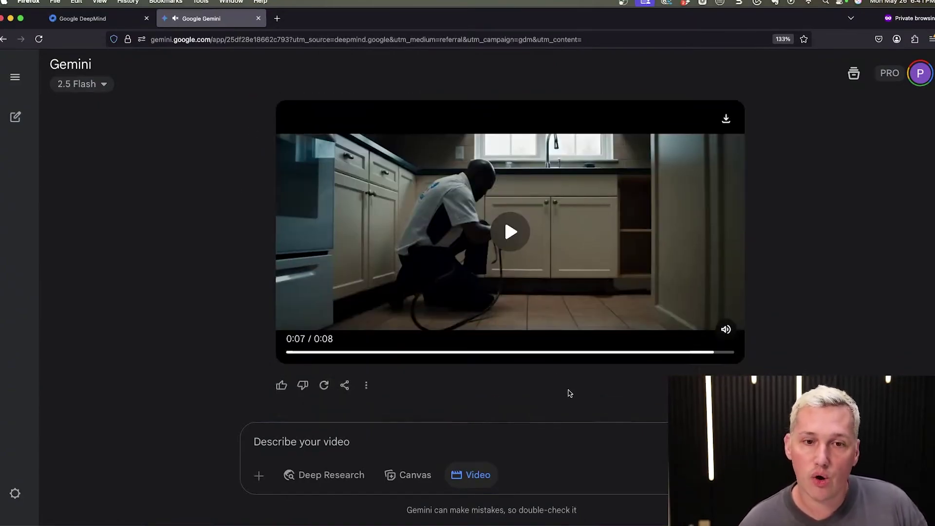
# Use Mission Control to bring the whiteboard window back to full screen.
pyautogui.hotkey('ctrl', 'Up')
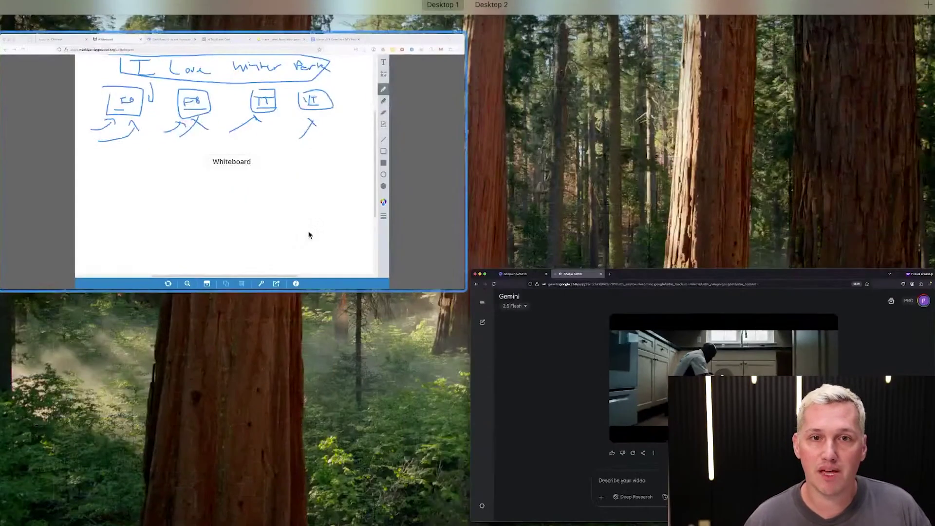
pyautogui.click(308, 234)
pyautogui.hotkey('ctrl', 'Up')
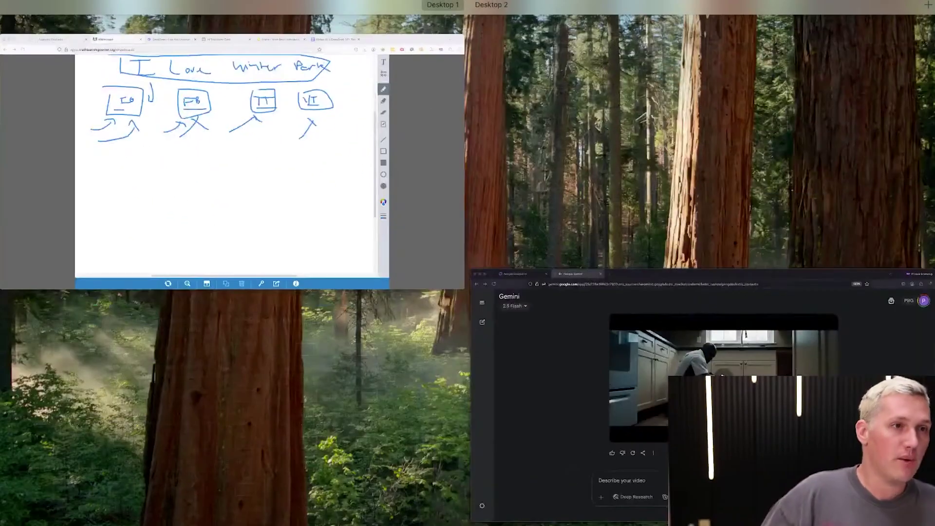
pyautogui.click(308, 371)
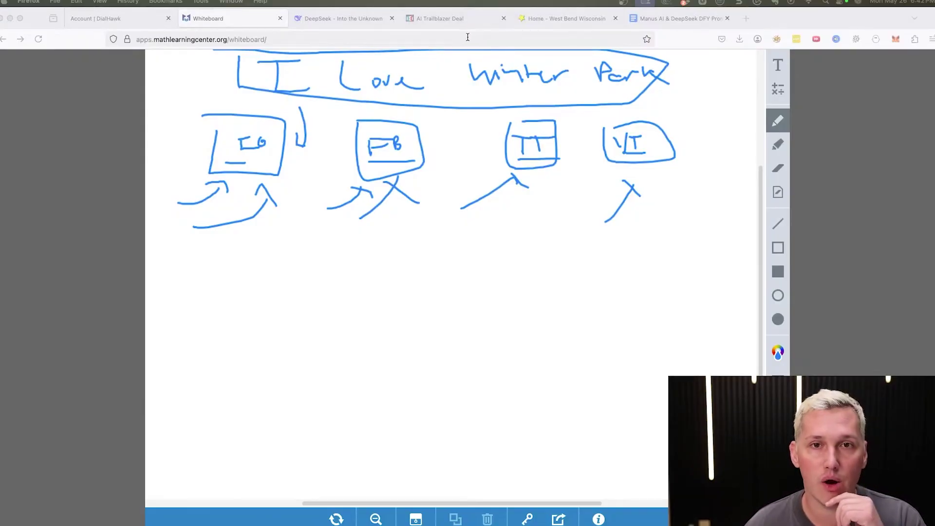
# Scroll the AI Trailblazer Deal landing page down to the $14 ADD TO CART pricing box.
pyautogui.click(452, 17)
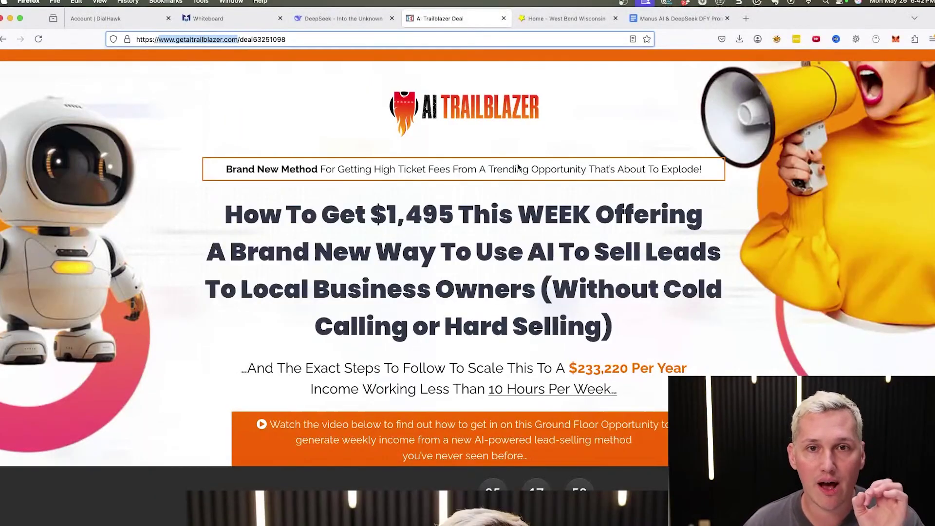
pyautogui.scroll(-10, 555, 287)
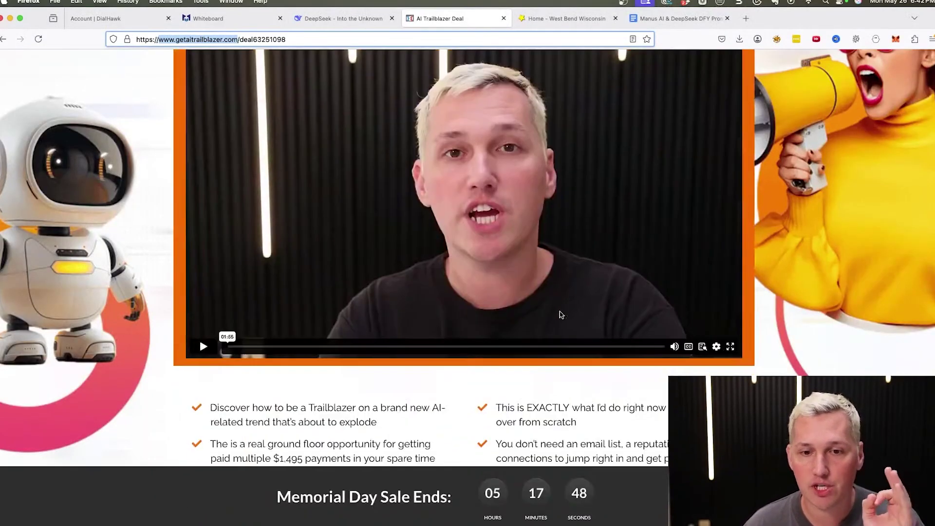
pyautogui.scroll(-10, 540, 352)
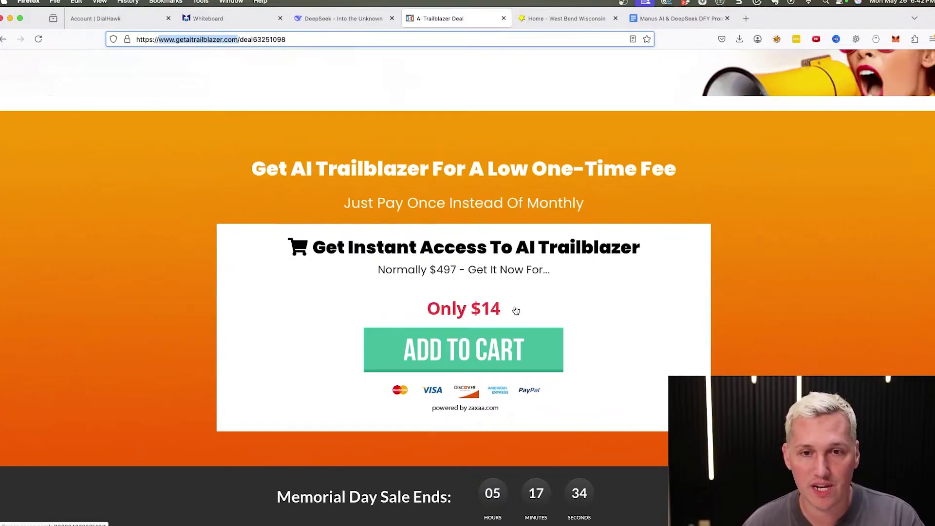
pyautogui.scroll(2, 533, 331)
pyautogui.scroll(-4, 535, 333)
pyautogui.scroll(8, 526, 341)
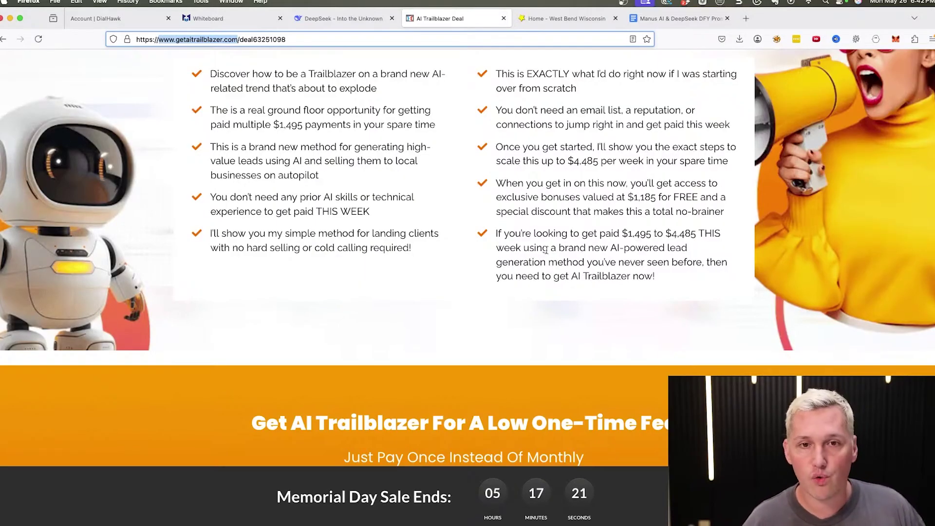
pyautogui.scroll(10, 518, 247)
pyautogui.scroll(-11, 518, 292)
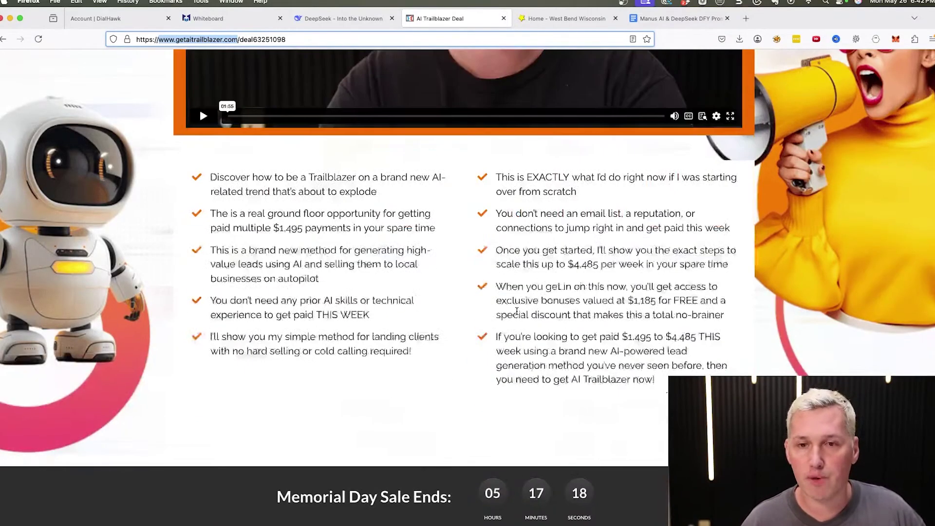
pyautogui.scroll(-3, 517, 314)
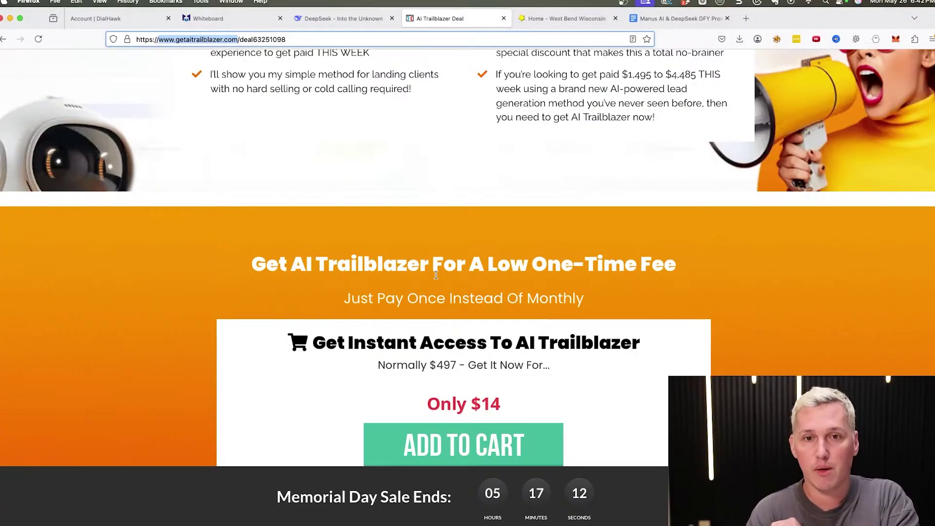
pyautogui.scroll(-10, 436, 275)
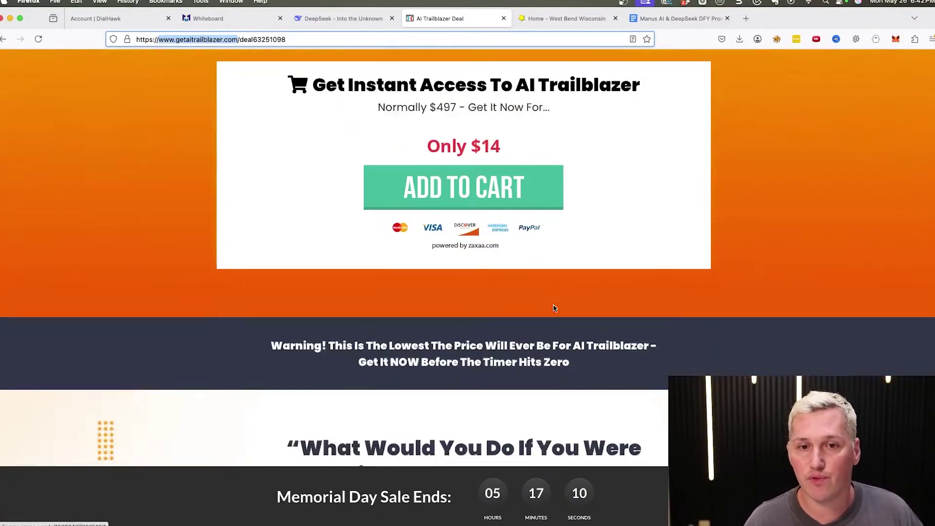
pyautogui.scroll(-20, 554, 309)
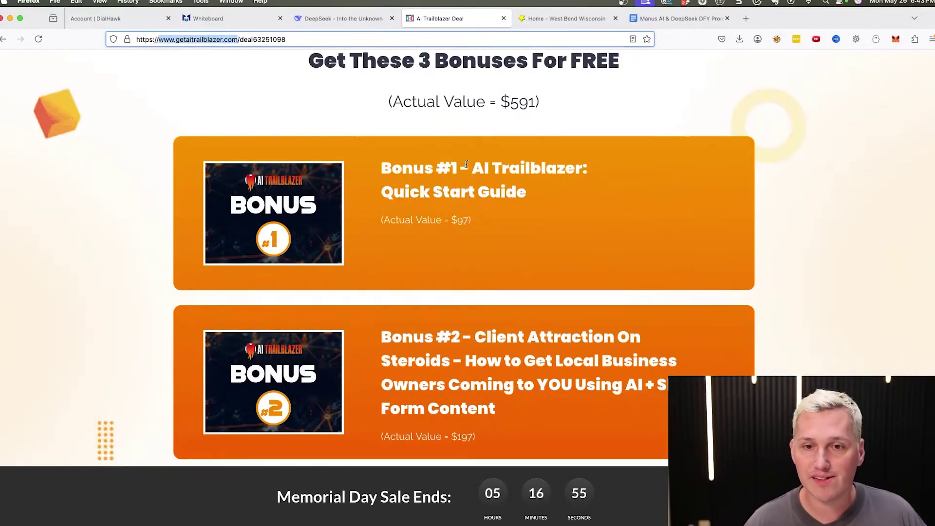
# Scroll back to the 'Get These 3 Bonuses For FREE' section showing the Quick Start Guide and Client Attraction bonuses.
pyautogui.scroll(1, 724, 202)
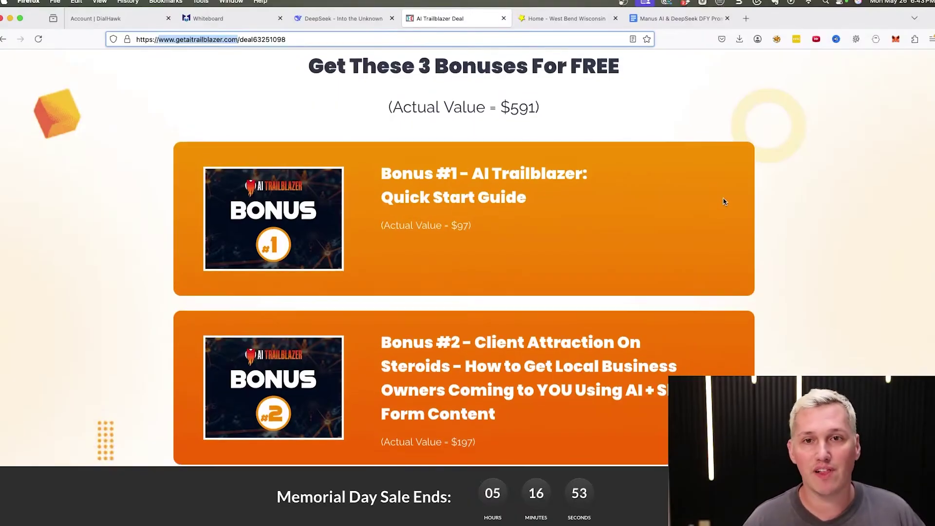
pyautogui.scroll(1, 723, 198)
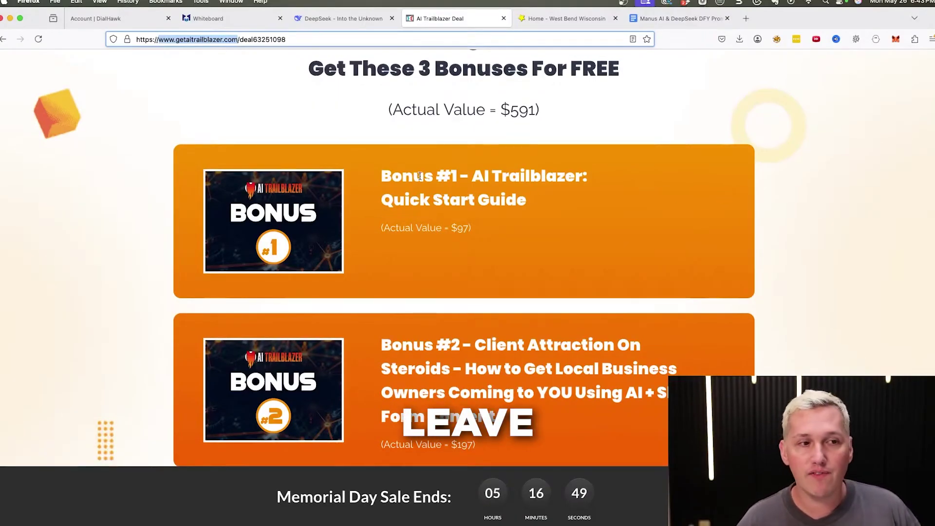
pyautogui.click(195, 103)
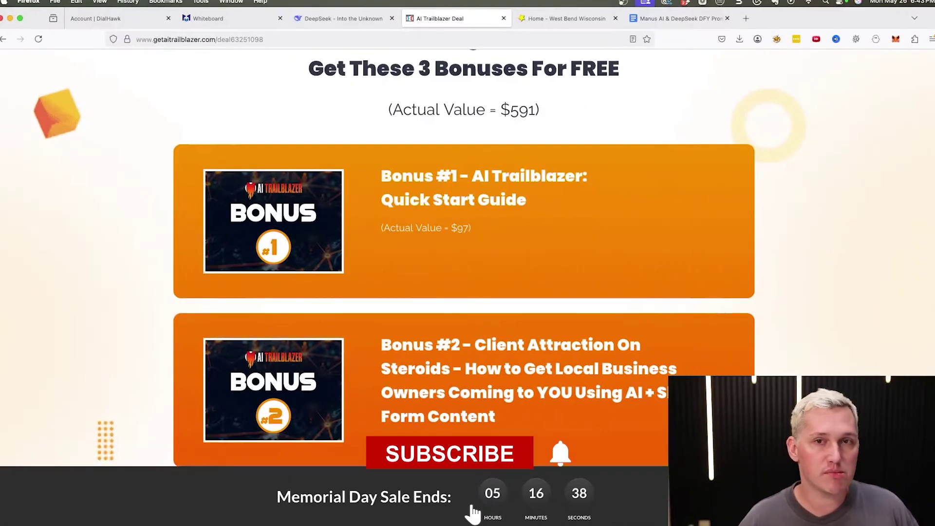
# Return to the Manus AI & DeepSeek DFY Prompts doc at Step 2: Find Businesses That Need Help.
pyautogui.click(679, 19)
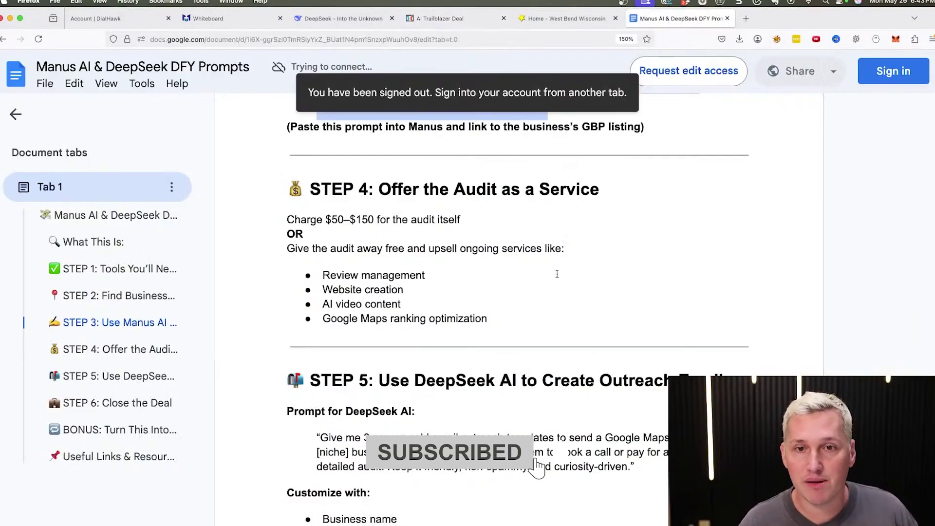
pyautogui.scroll(10, 498, 301)
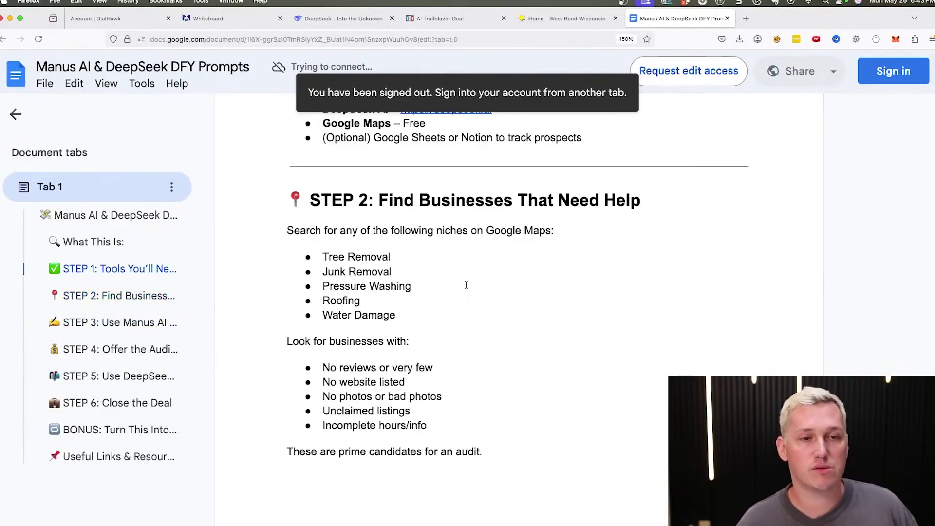